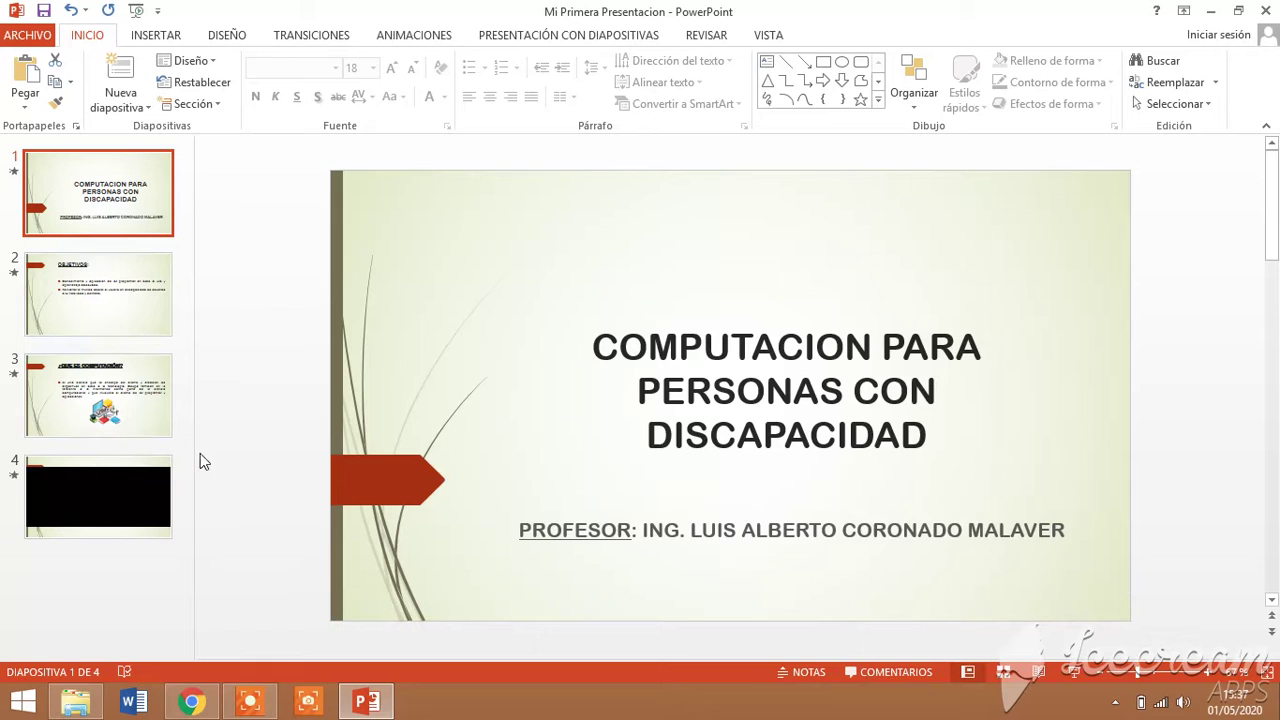
- Insert a blank-layout slide after the ¿QUE ES COMPUTACIÓN? slide as slide 4
click(128, 405)
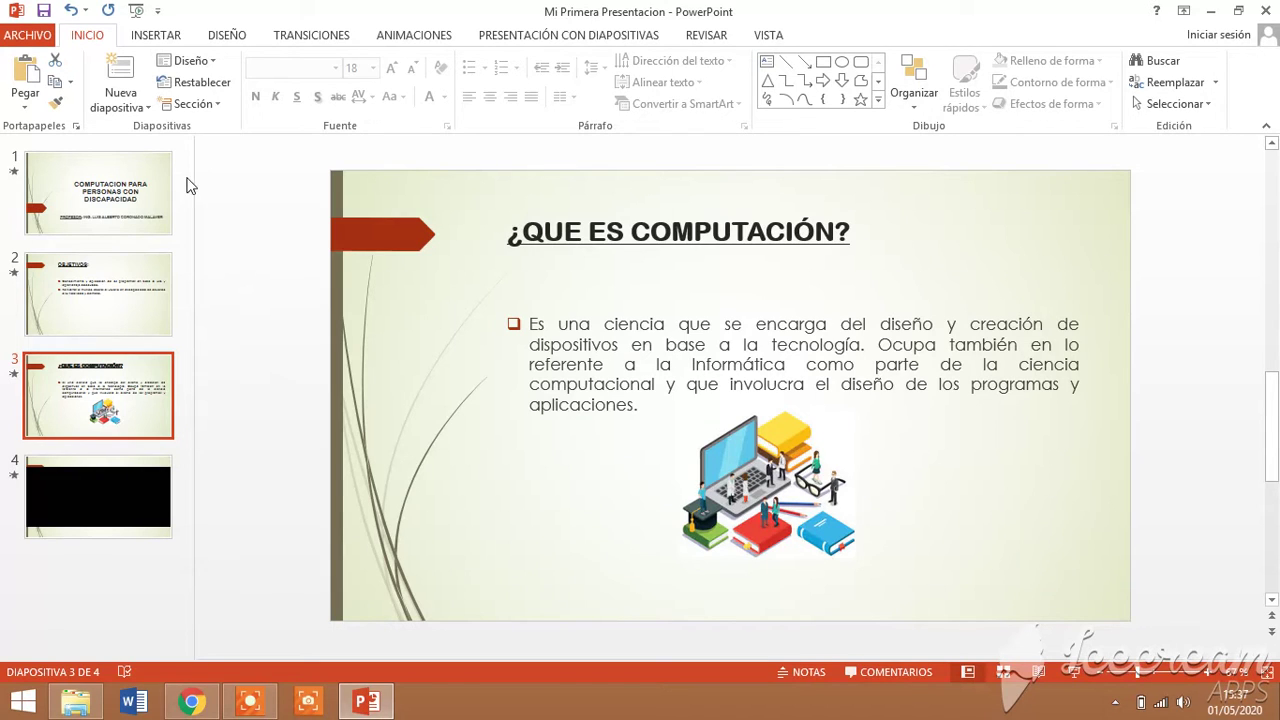
click(133, 106)
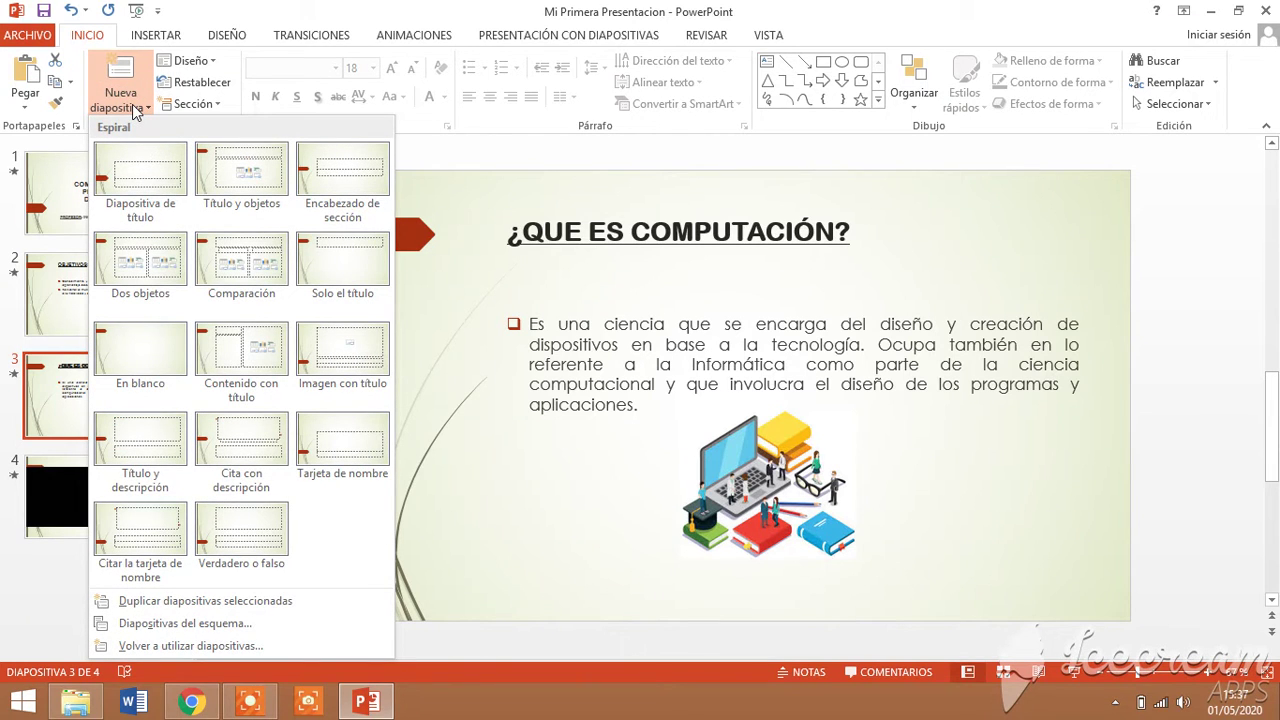
click(165, 365)
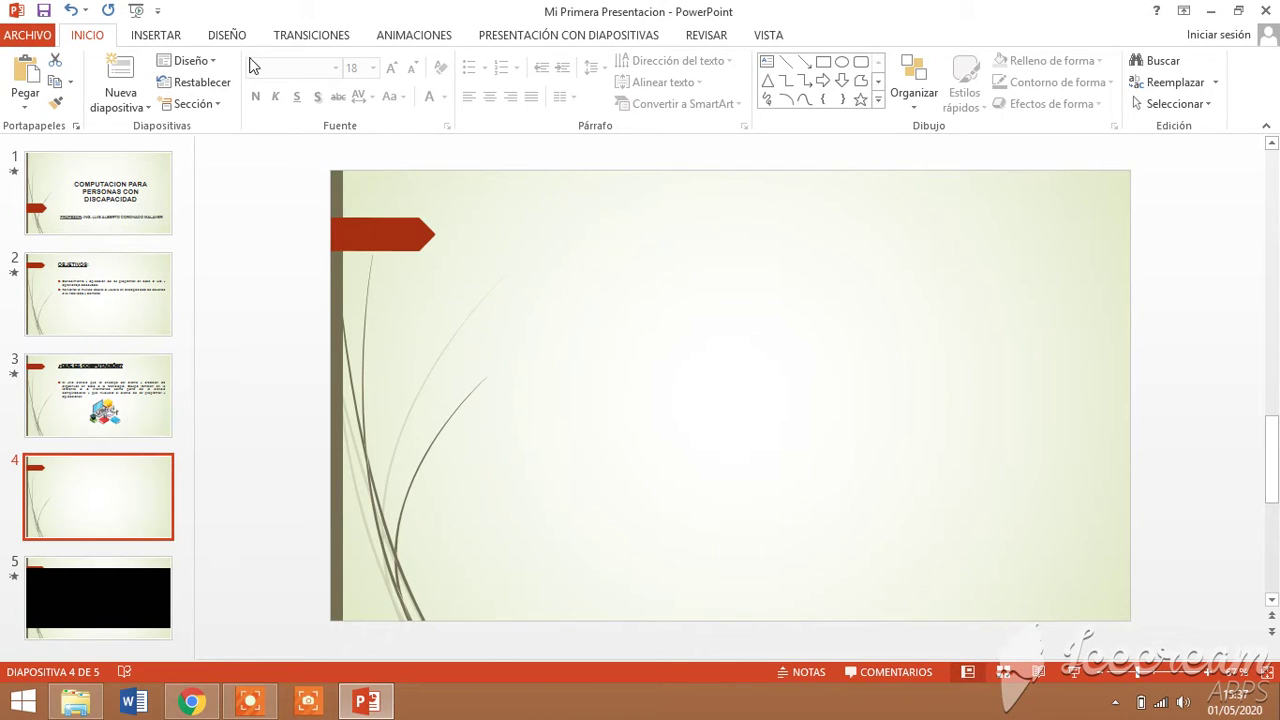
- Draw a rectangle mid-slide on slide 4 and apply a green gradient shape style
click(168, 40)
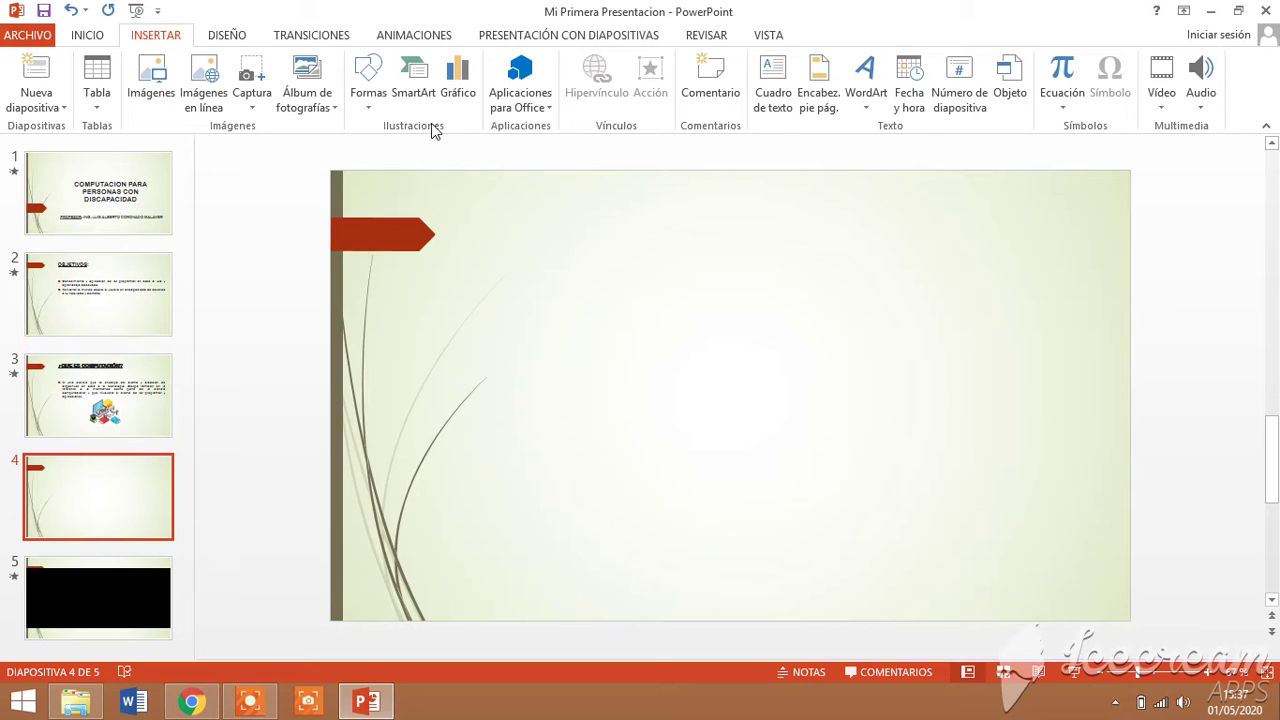
click(375, 102)
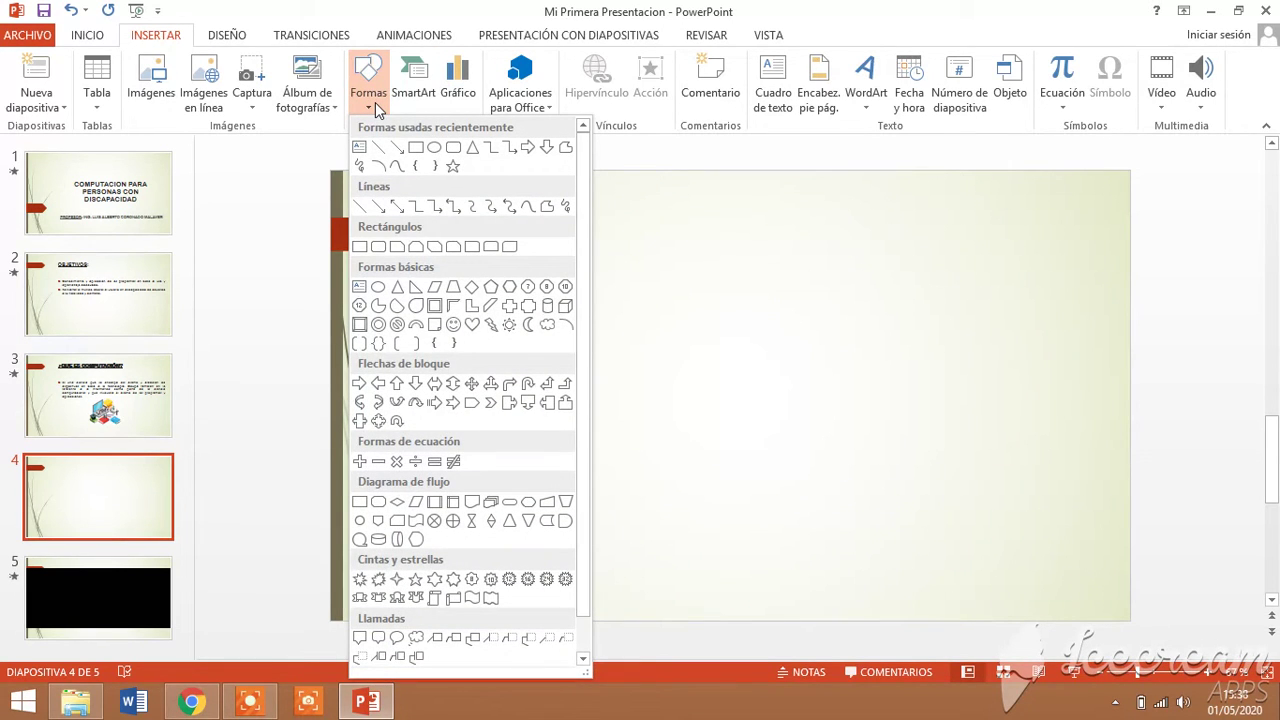
click(415, 148)
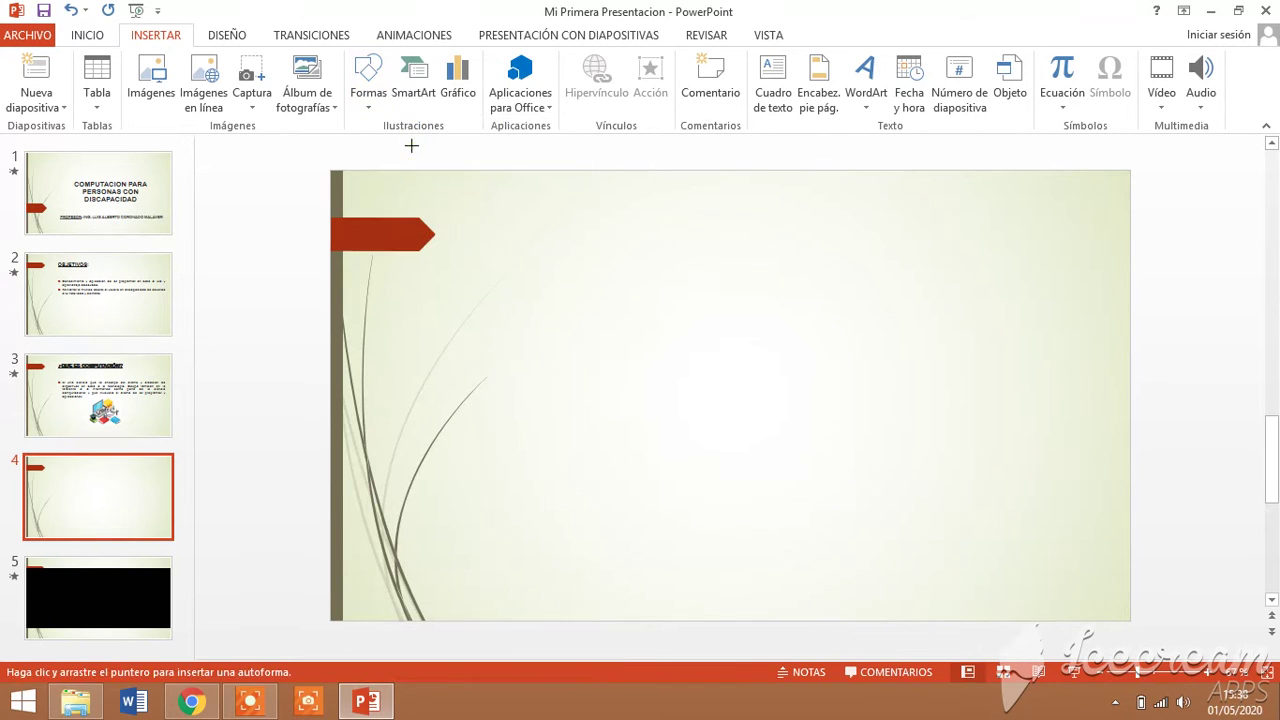
mouse_move(566, 336)
mouse_down()
mouse_move(676, 377)
mouse_move(730, 436)
mouse_up()
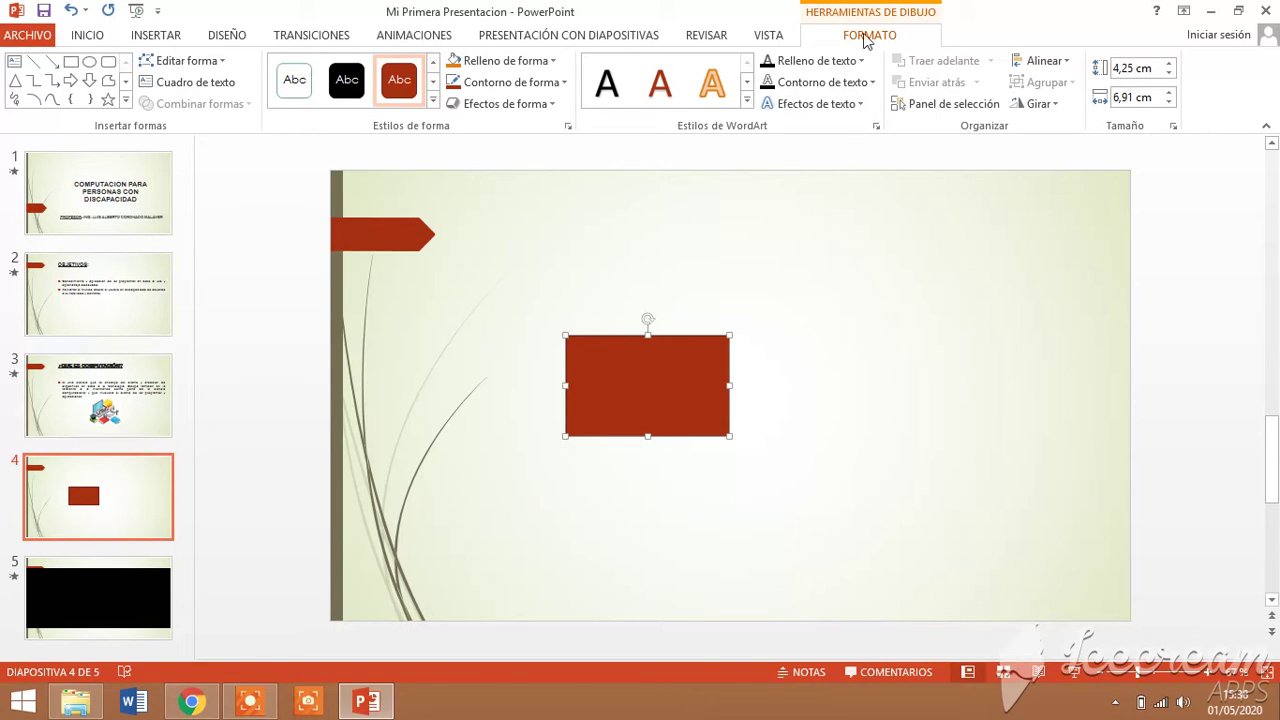
click(432, 104)
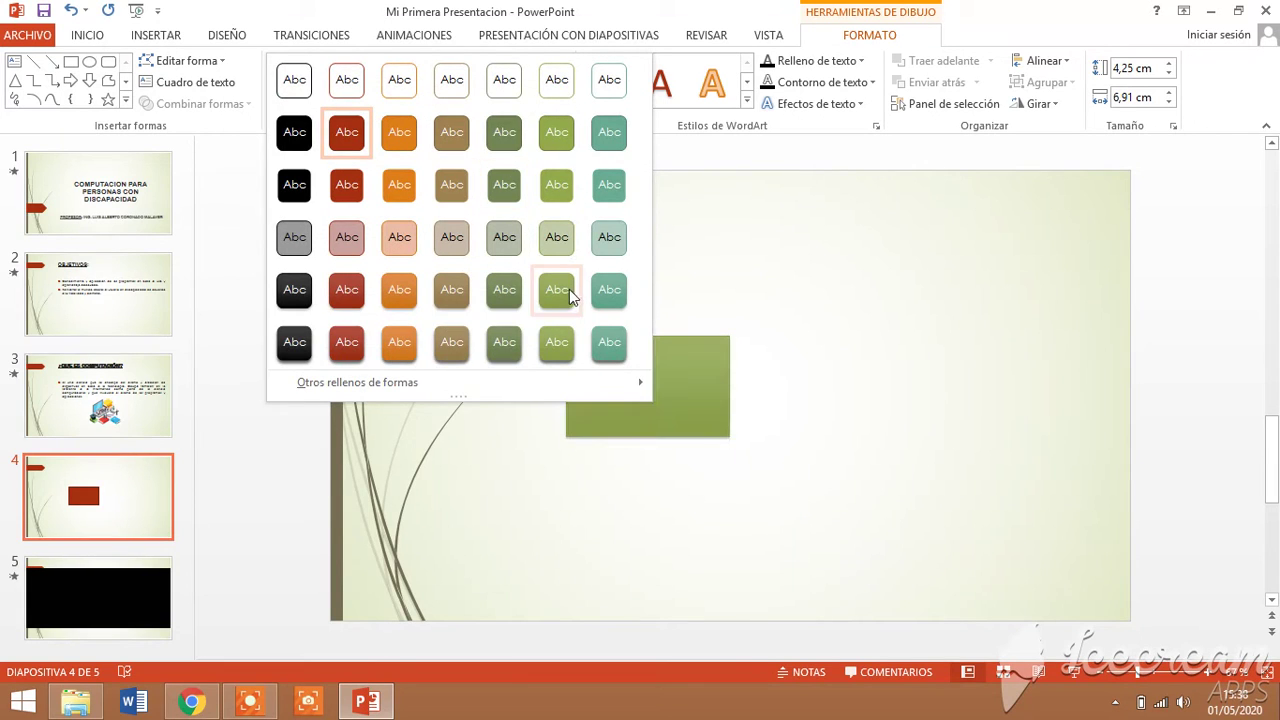
click(566, 290)
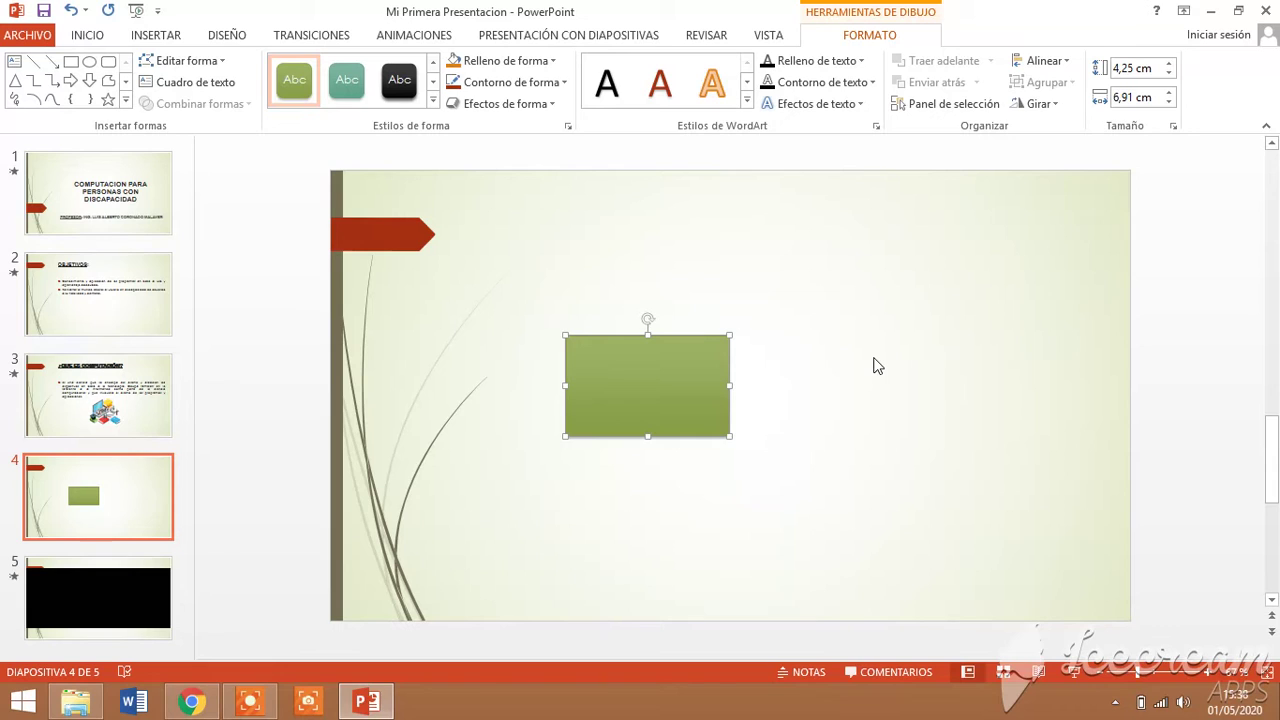
- Type COMPUTACION in the rectangle and set it in Arial Rounded MT Bold
right_click(647, 393)
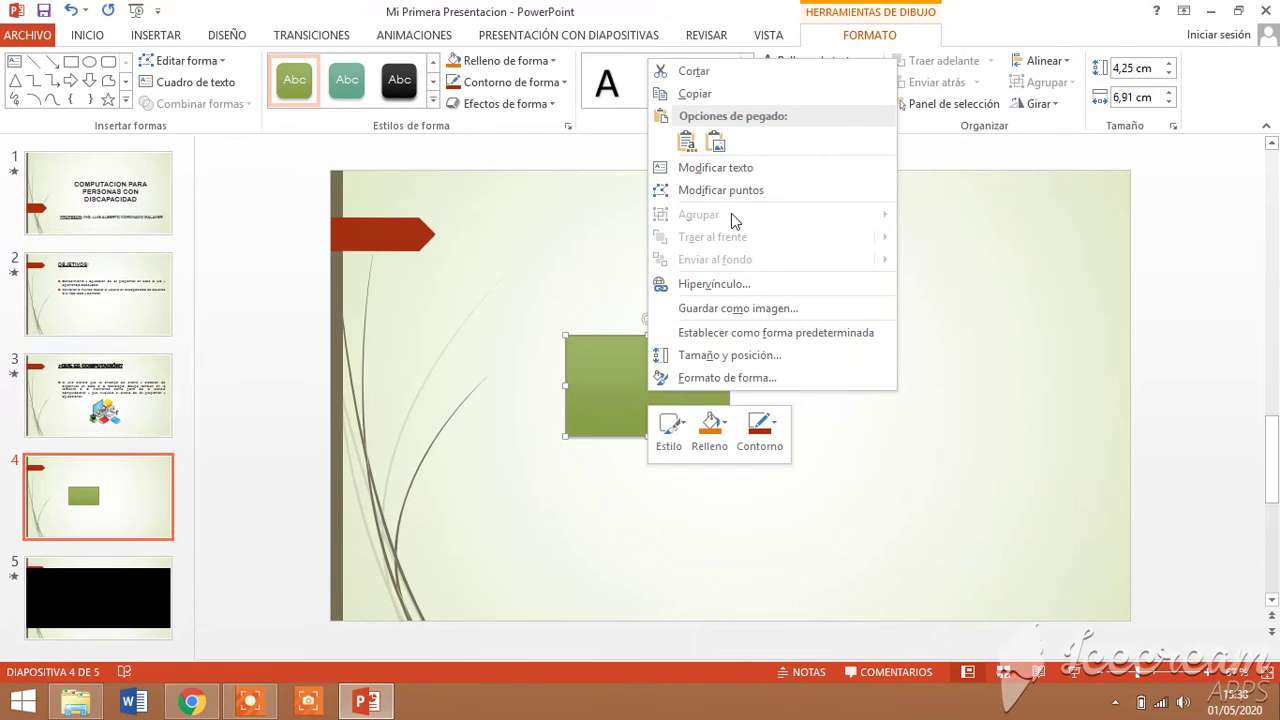
click(745, 168)
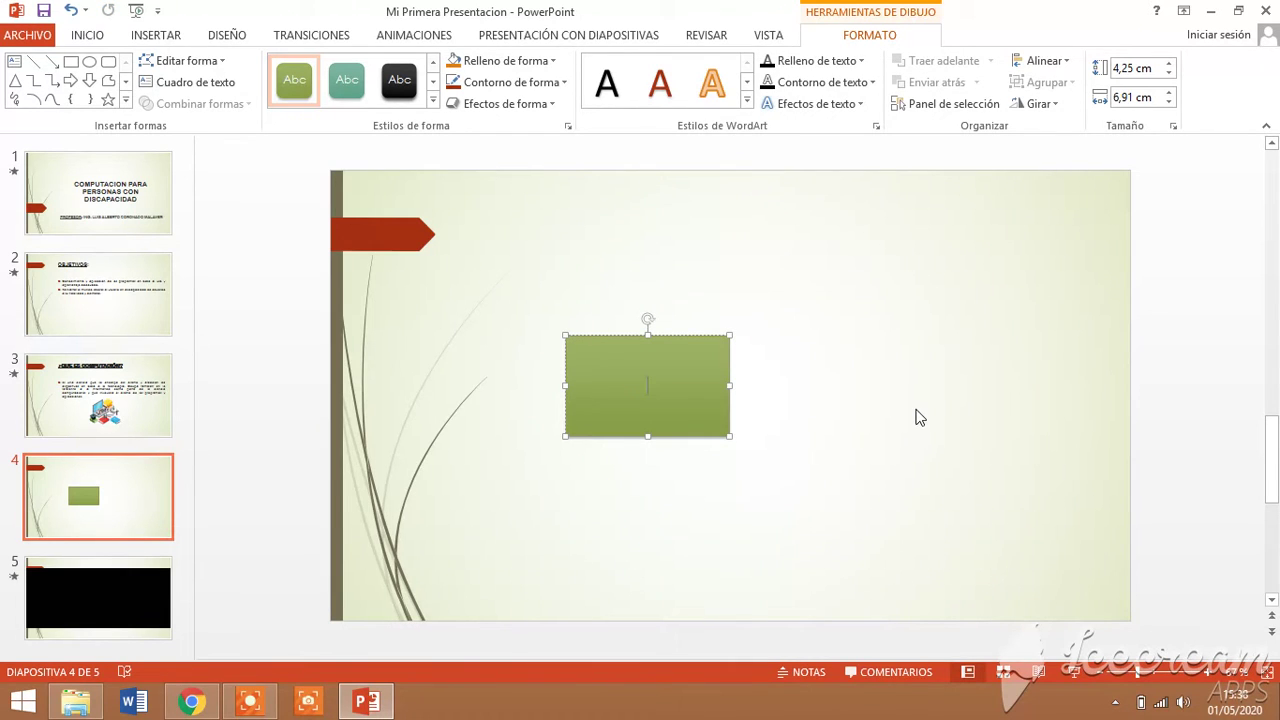
text(COM)
text(PUTACION)
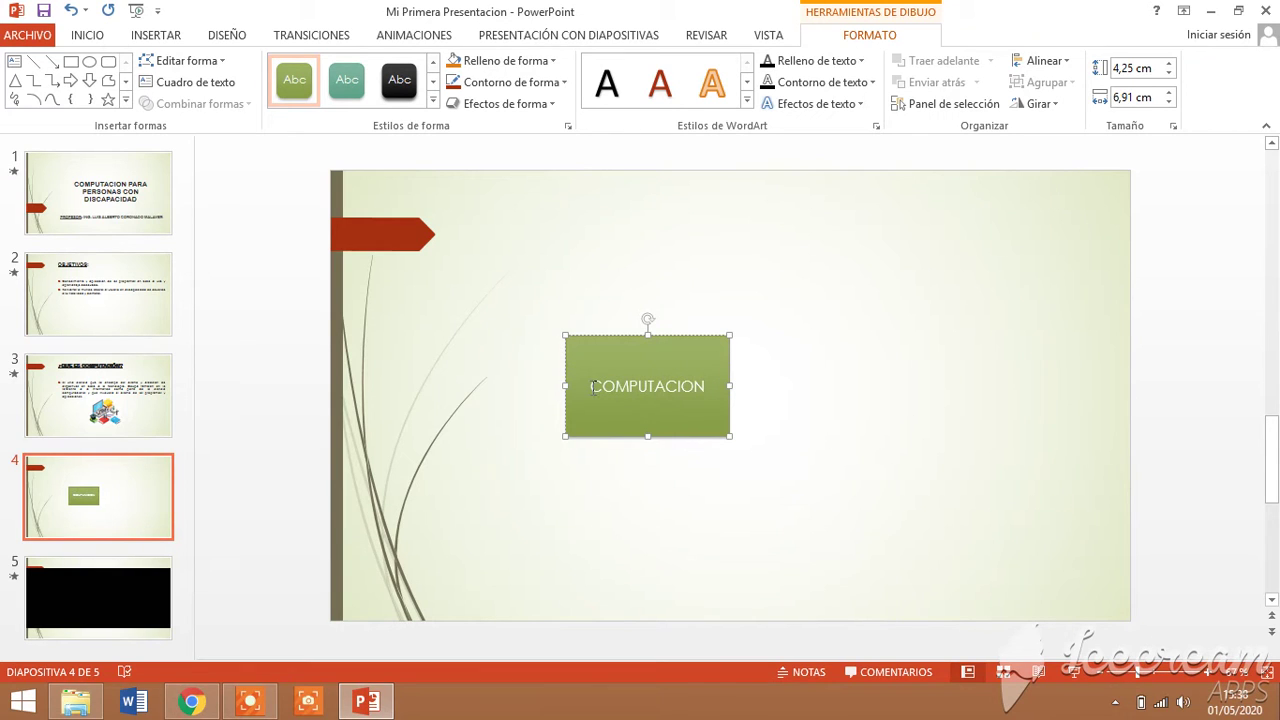
drag(589, 388, 714, 397)
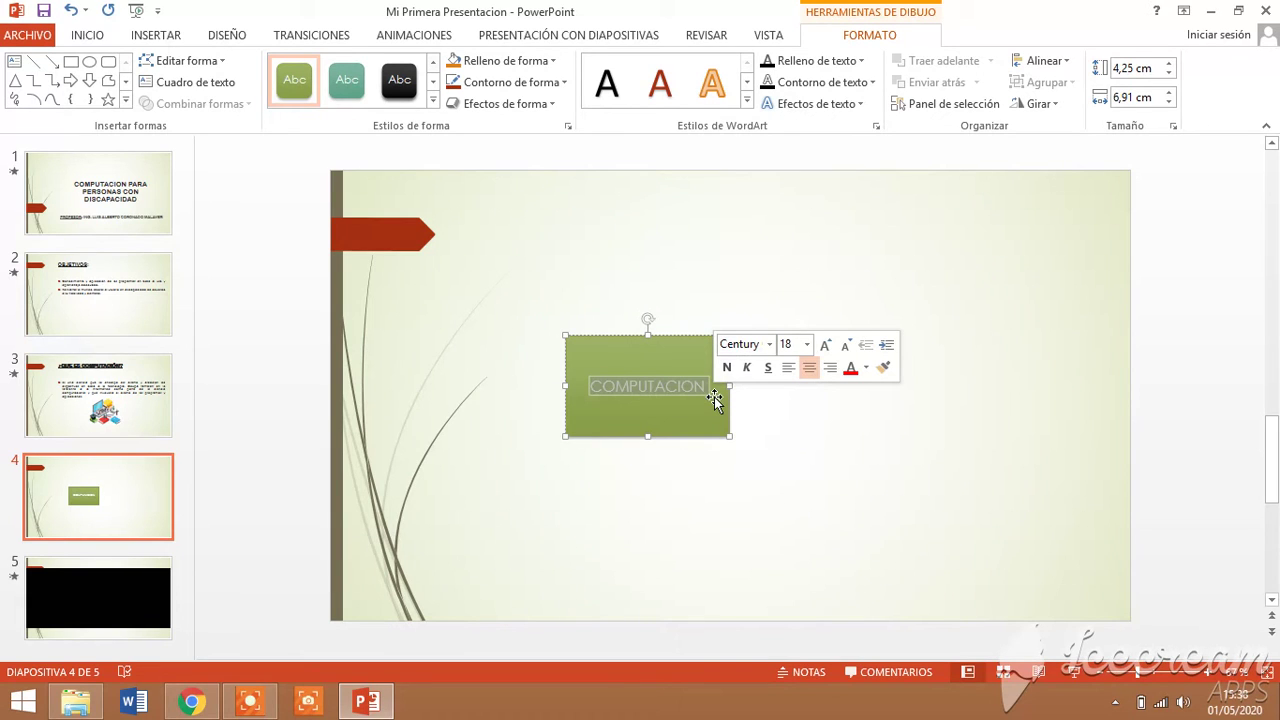
click(769, 344)
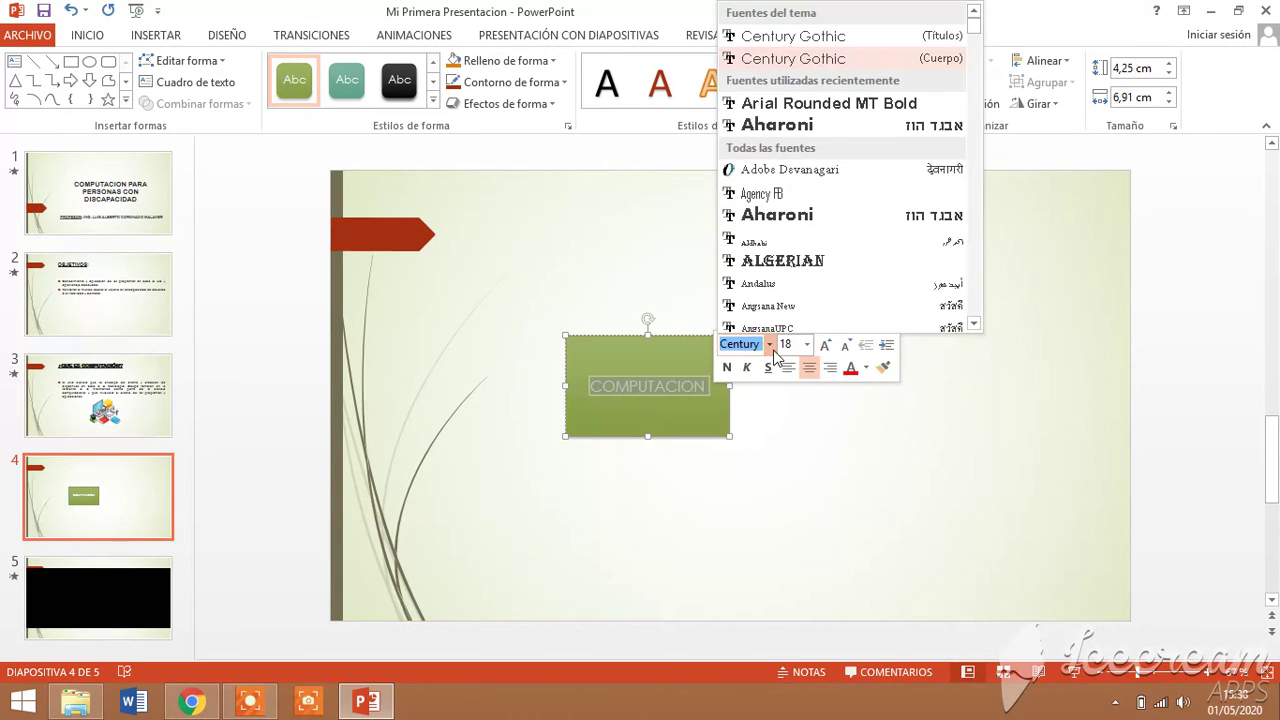
click(838, 104)
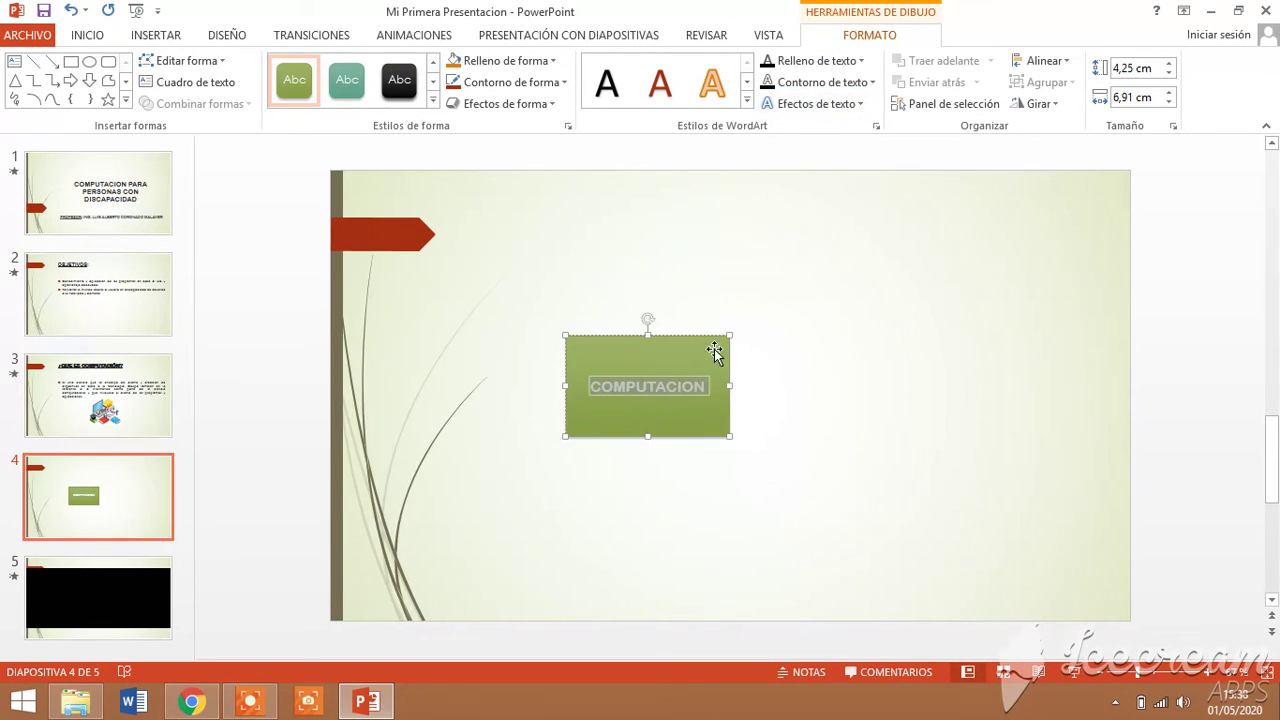
- Make the COMPUTACION text size 24
click(589, 387)
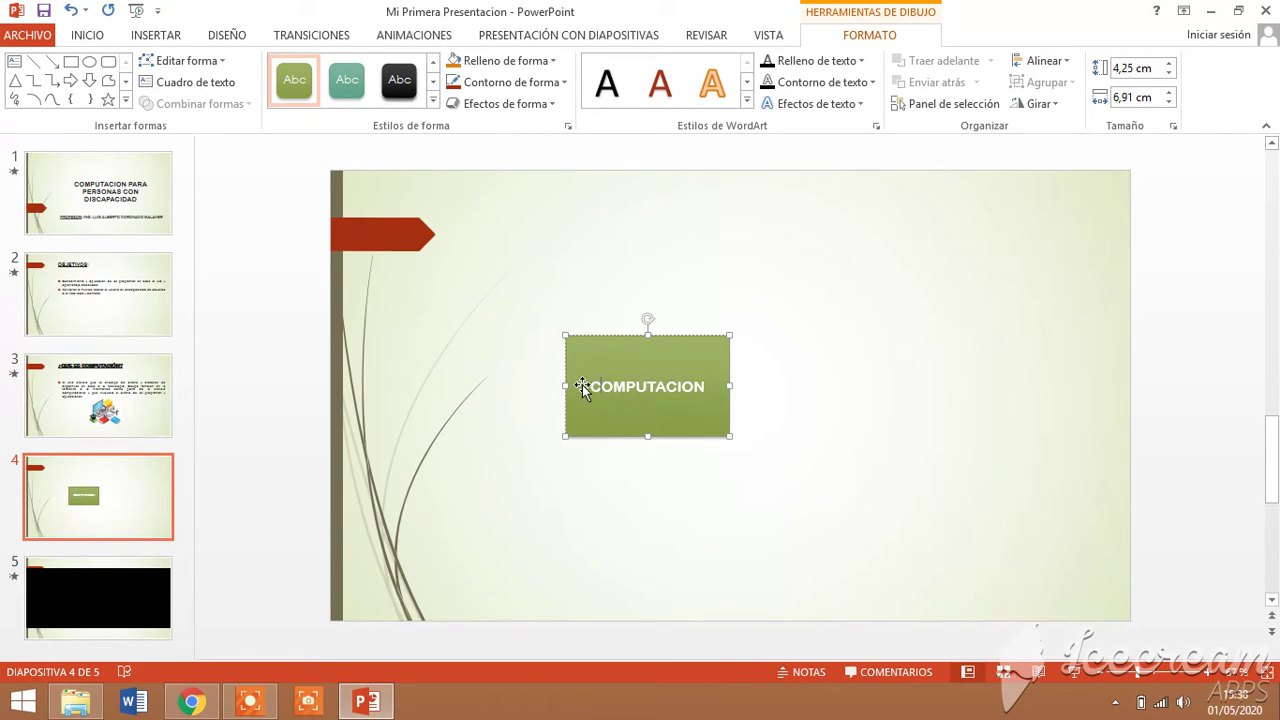
drag(589, 387, 705, 390)
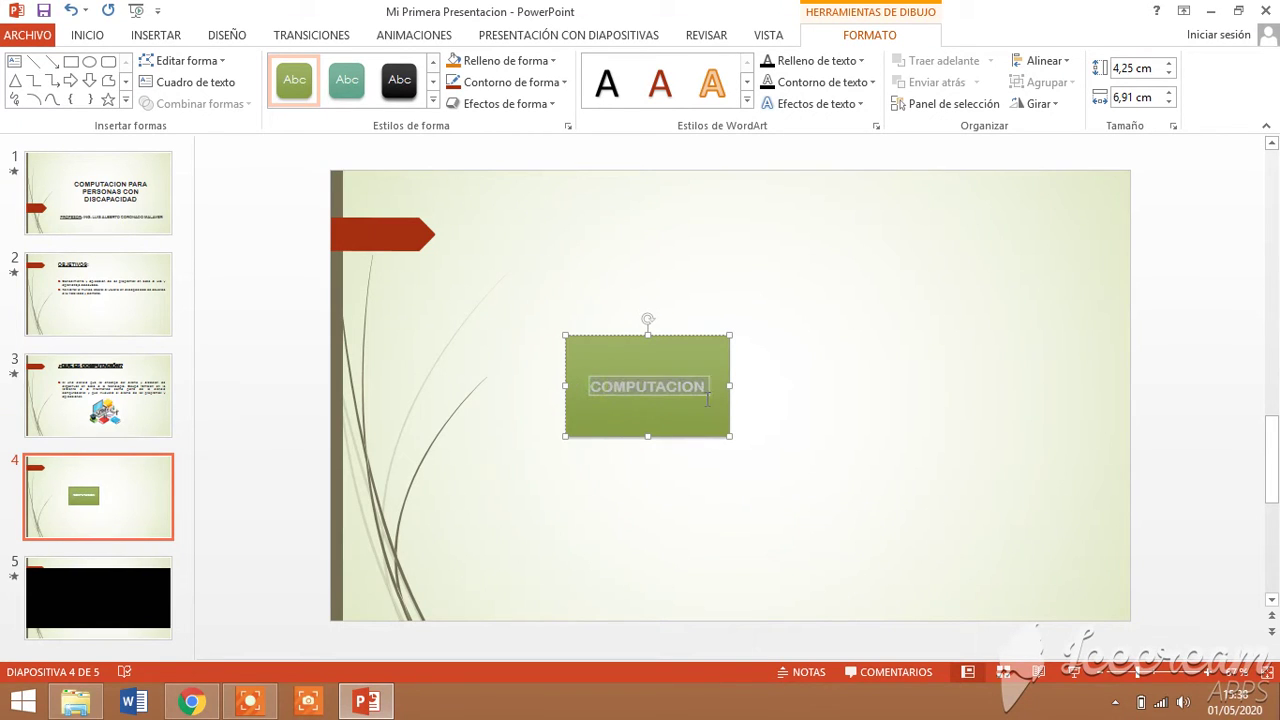
click(798, 346)
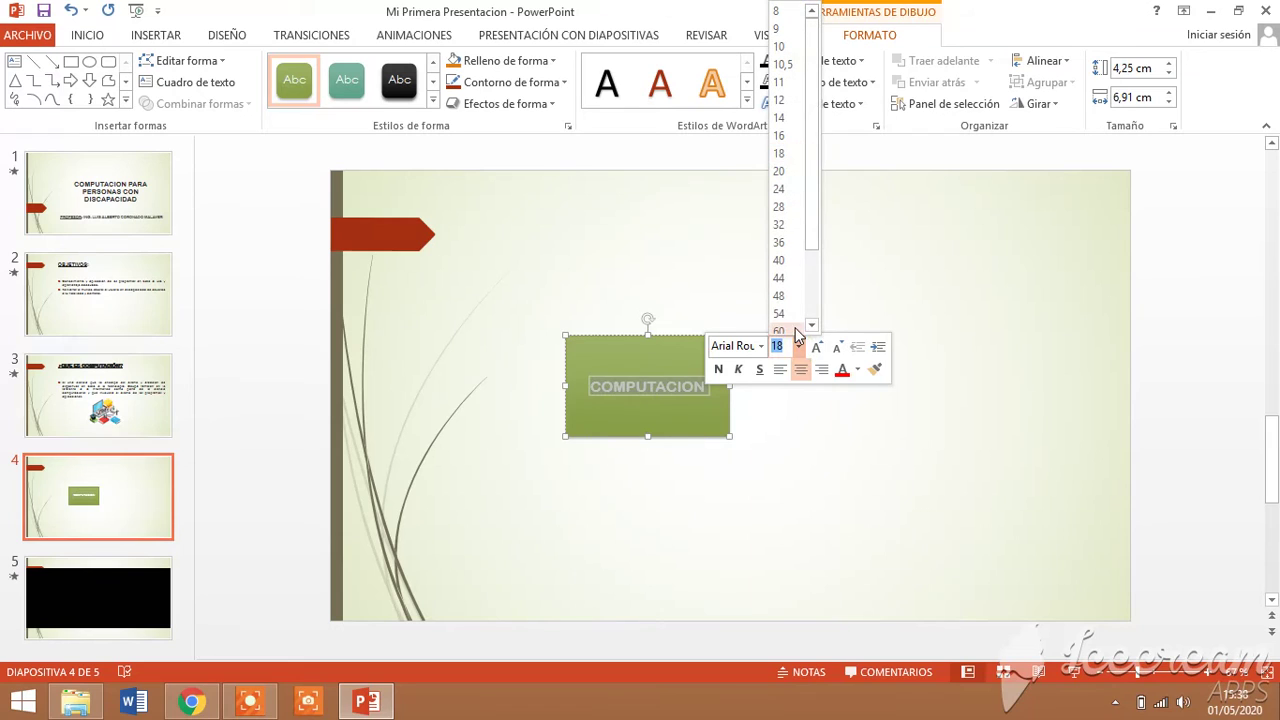
click(784, 189)
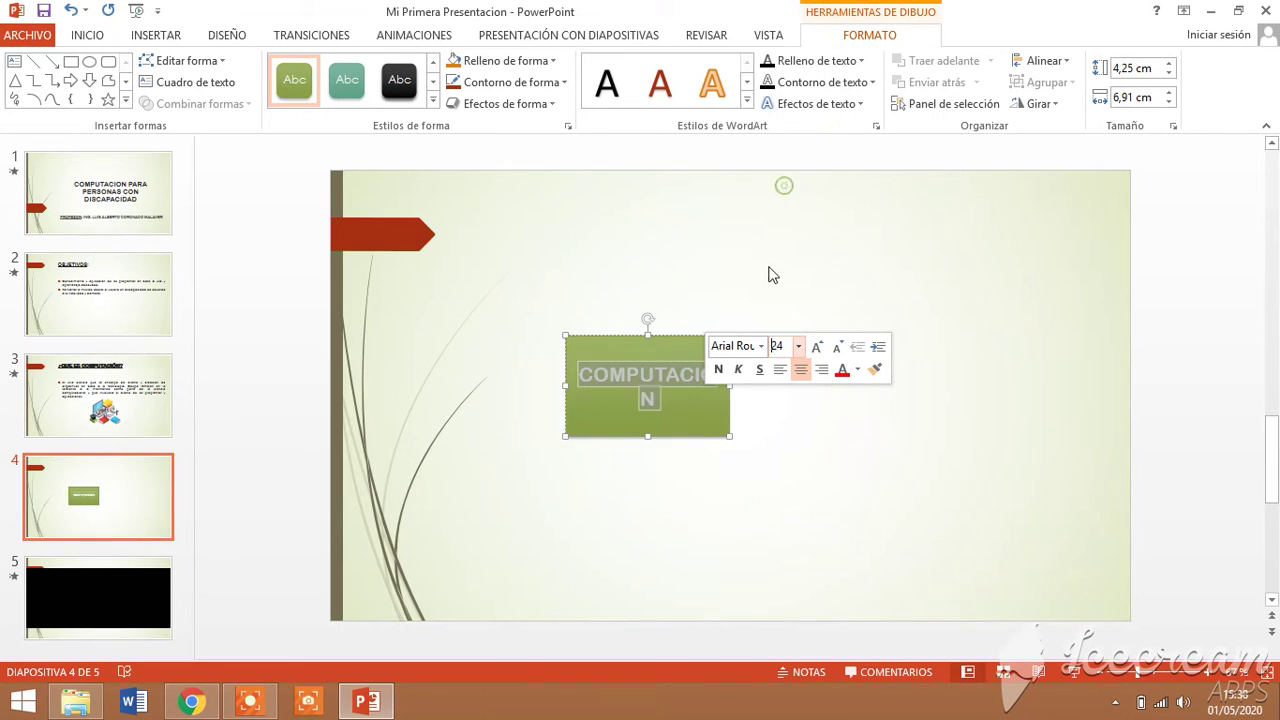
- Resize the box to about 4,76 by 7,06 cm so COMPUTACION fits one line
drag(730, 436, 738, 452)
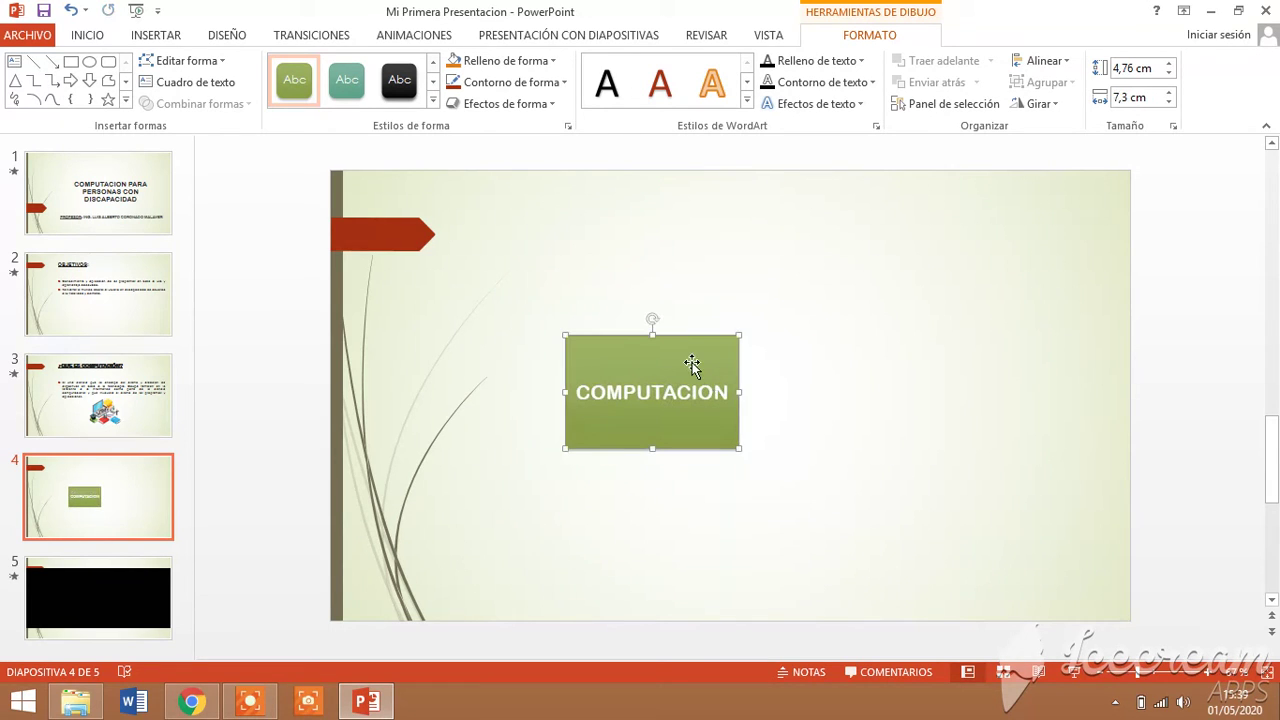
drag(688, 367, 691, 363)
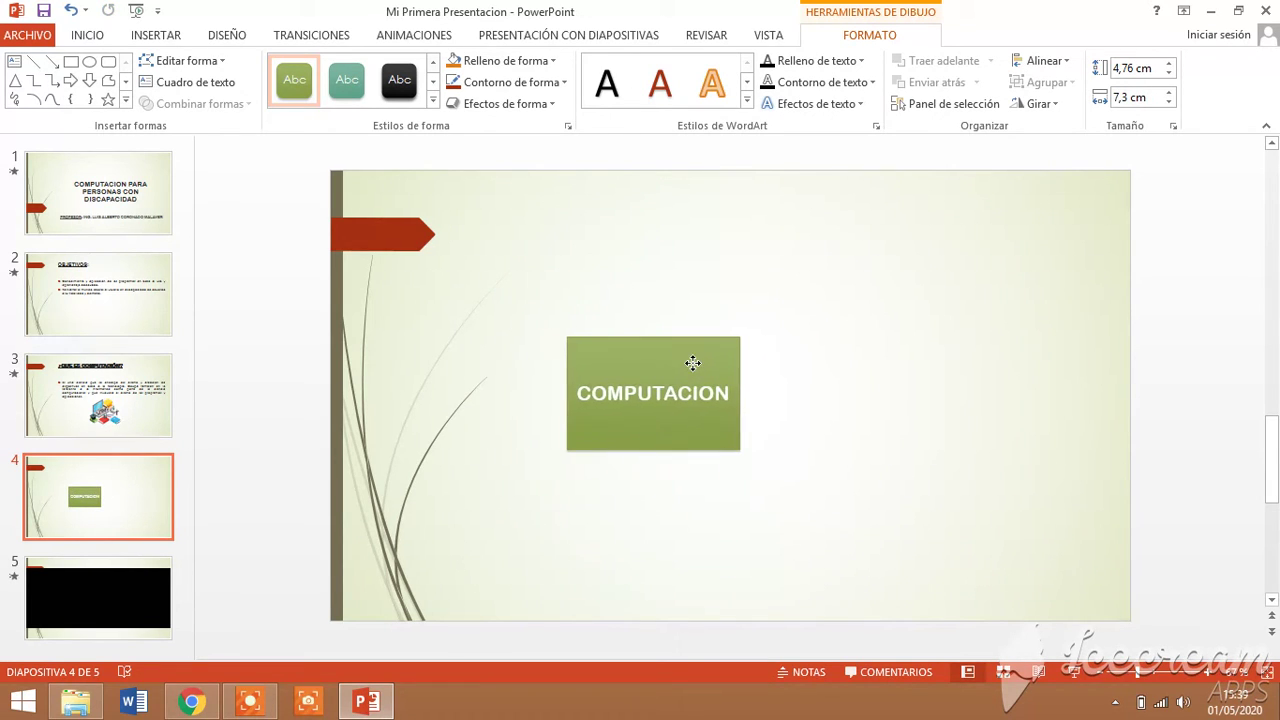
drag(739, 393, 670, 373)
click(768, 395)
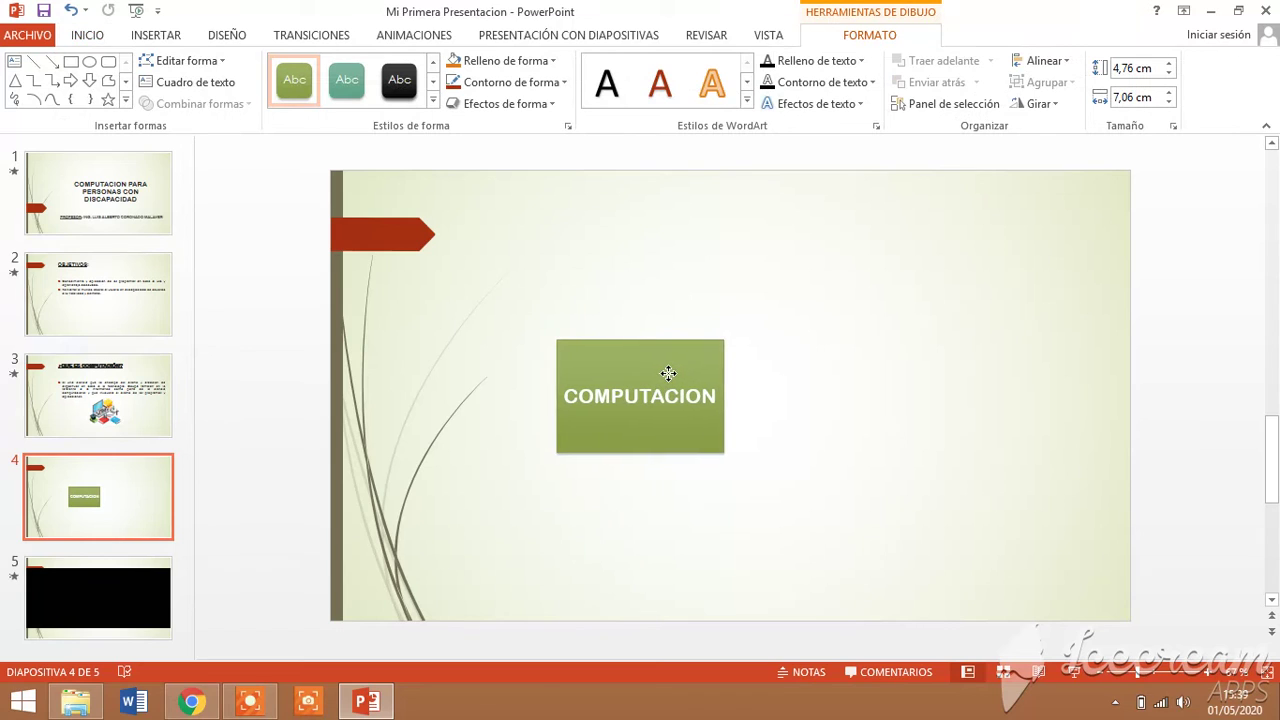
click(810, 388)
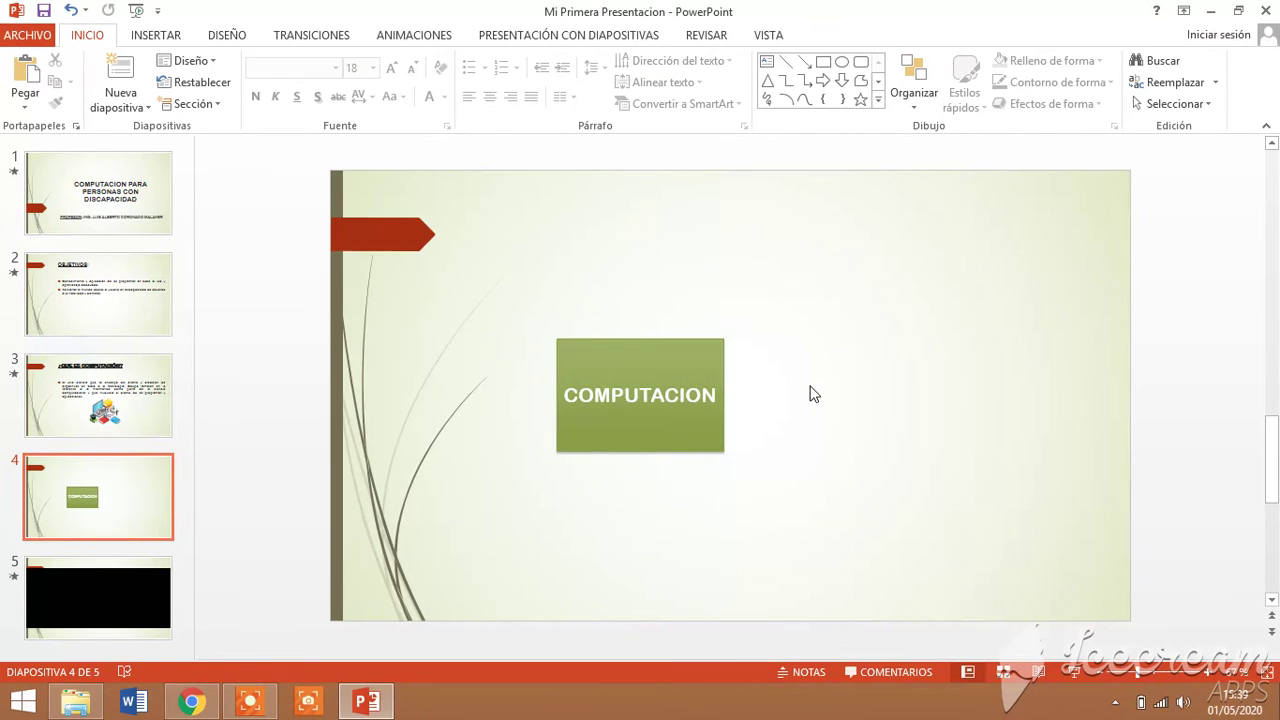
- Draw a right-pointing block arrow just right of the COMPUTACION box
click(177, 37)
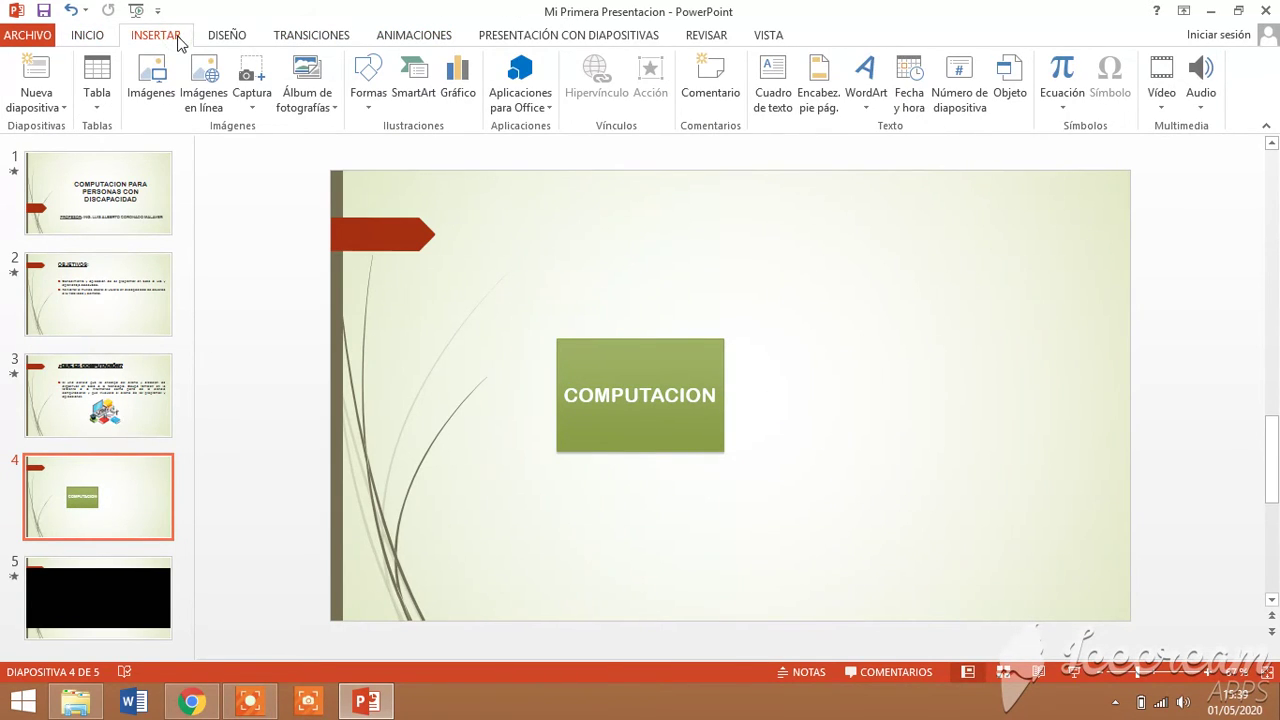
click(367, 88)
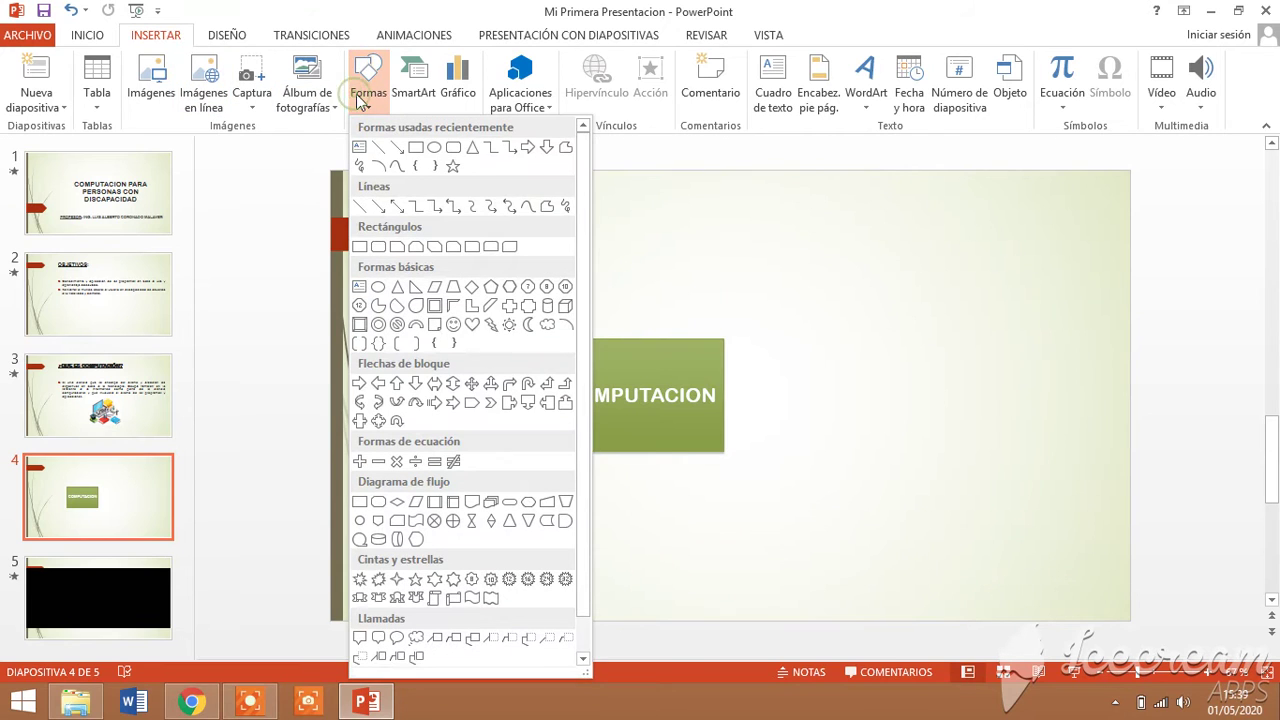
click(360, 383)
mouse_move(769, 389)
mouse_down()
mouse_move(843, 426)
mouse_move(795, 403)
mouse_up()
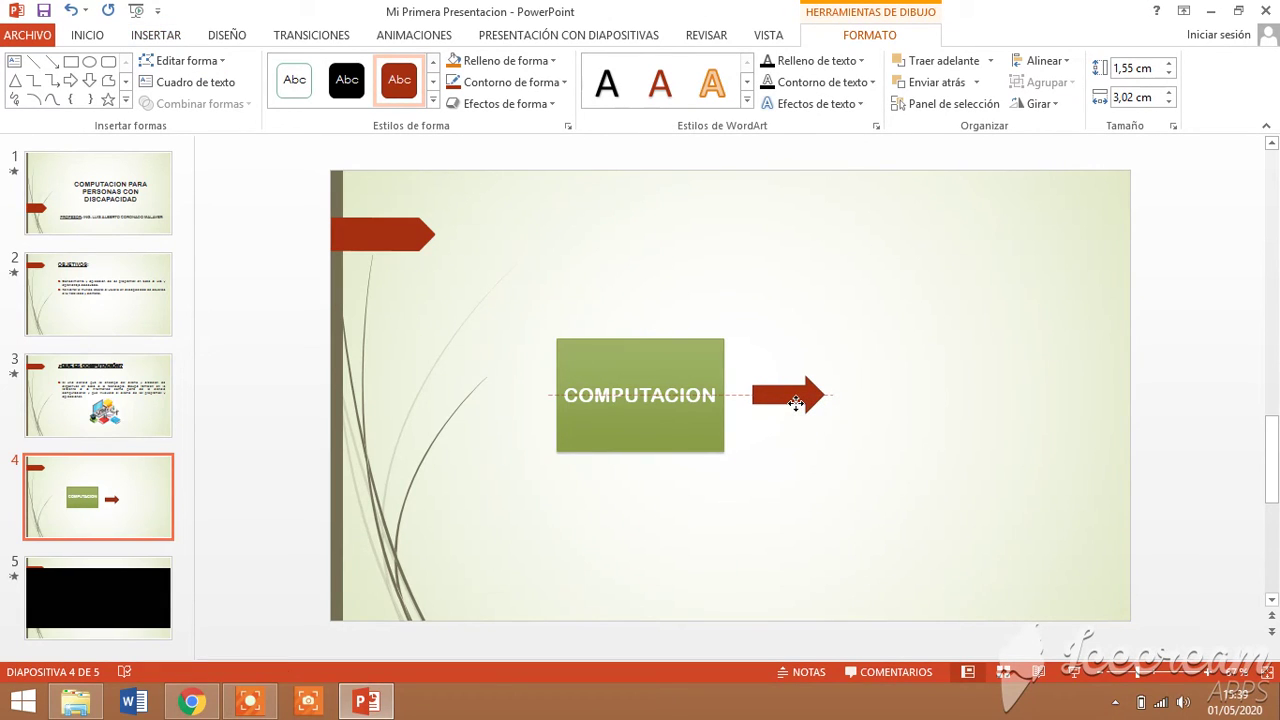
click(876, 409)
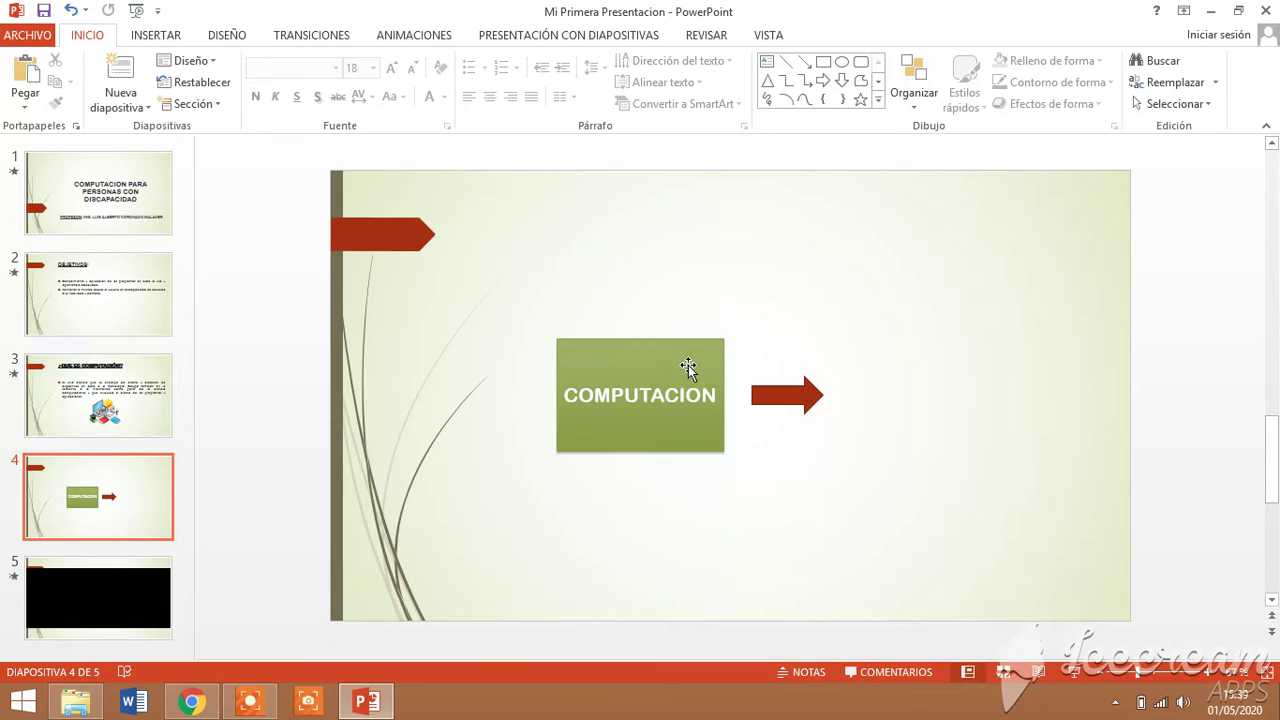
- Shift the COMPUTACION box left and pull the arrow beside it, aligned
drag(686, 364, 665, 364)
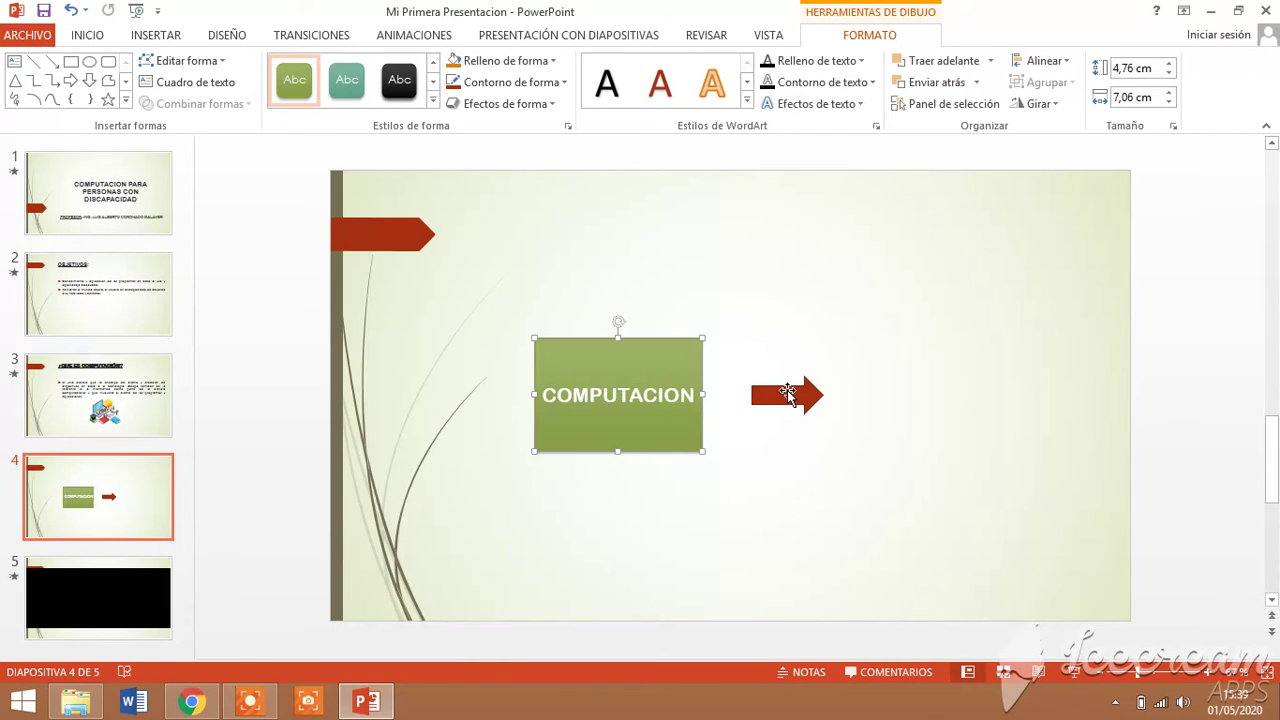
drag(786, 392, 769, 393)
click(866, 420)
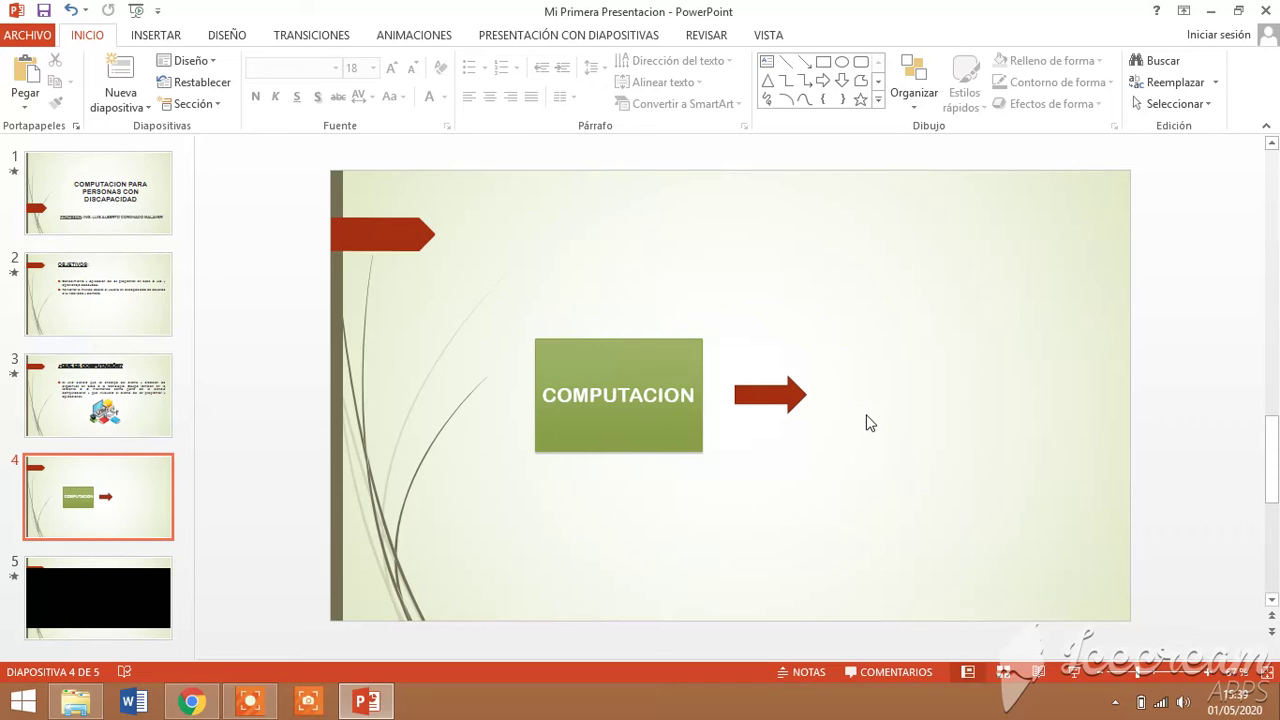
- Draw an oval to the right of the arrow
click(155, 35)
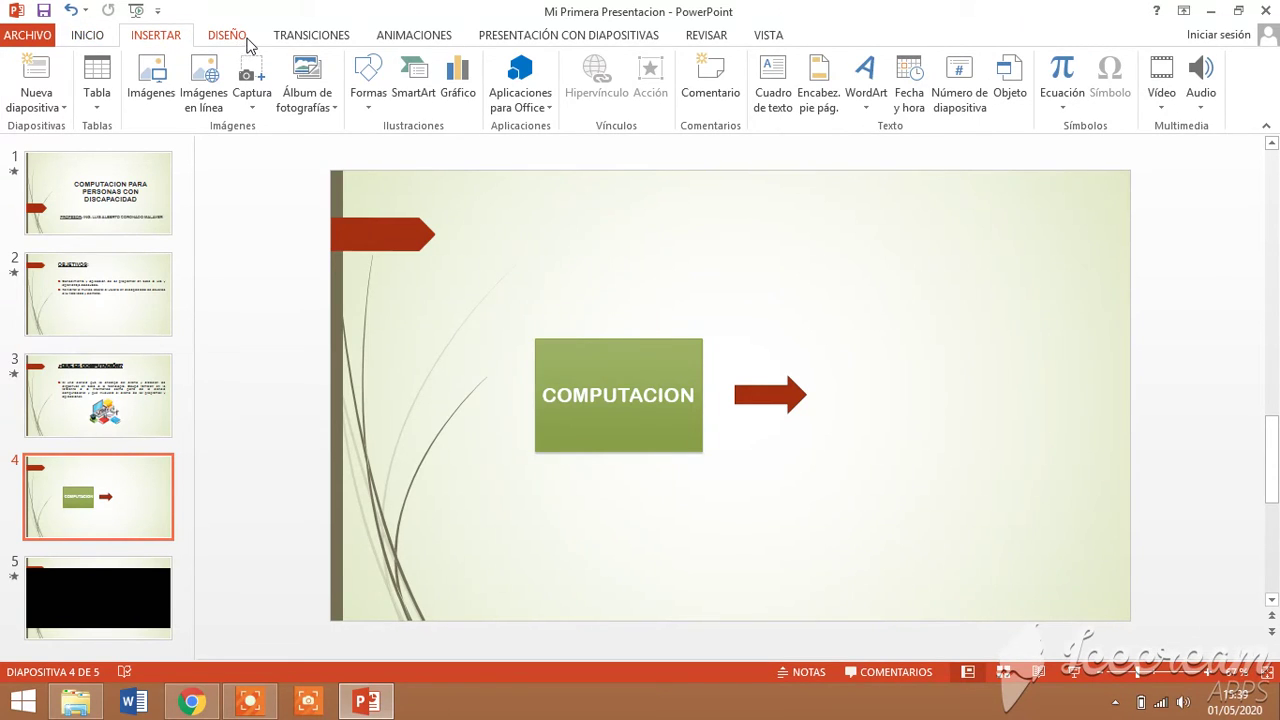
click(378, 108)
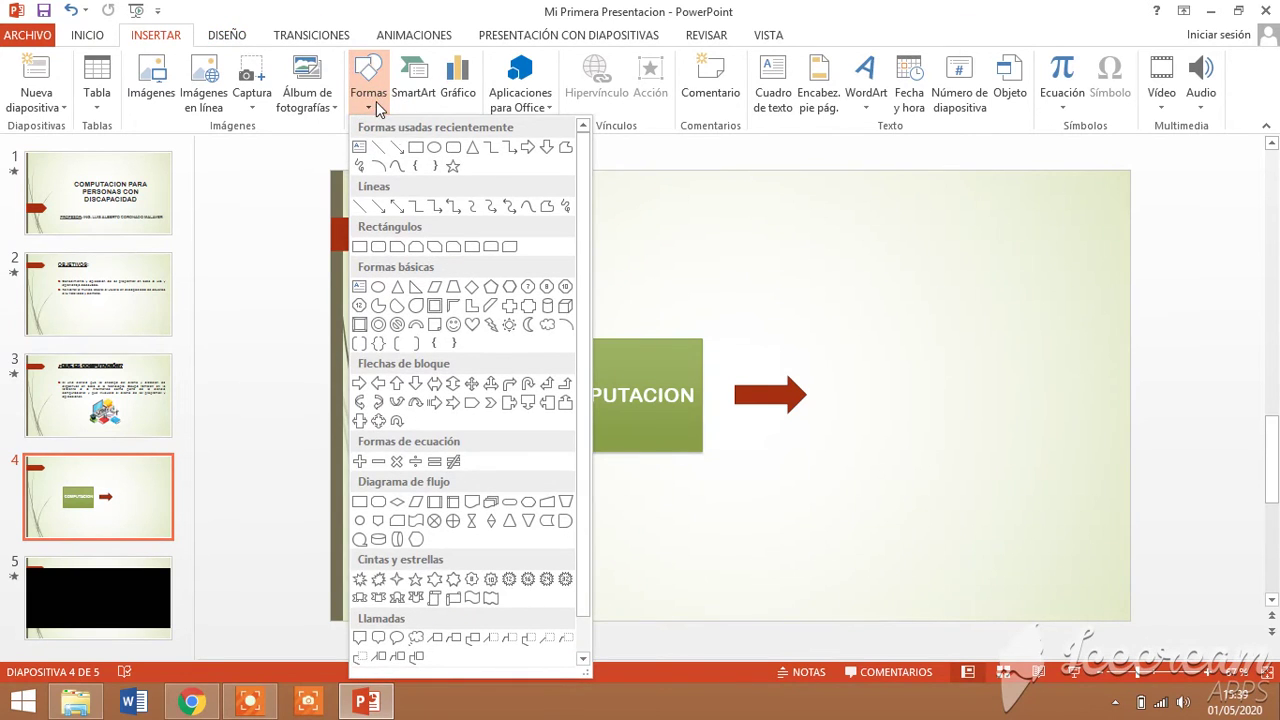
click(435, 148)
mouse_move(877, 338)
mouse_down()
mouse_move(990, 500)
mouse_move(1020, 466)
mouse_up()
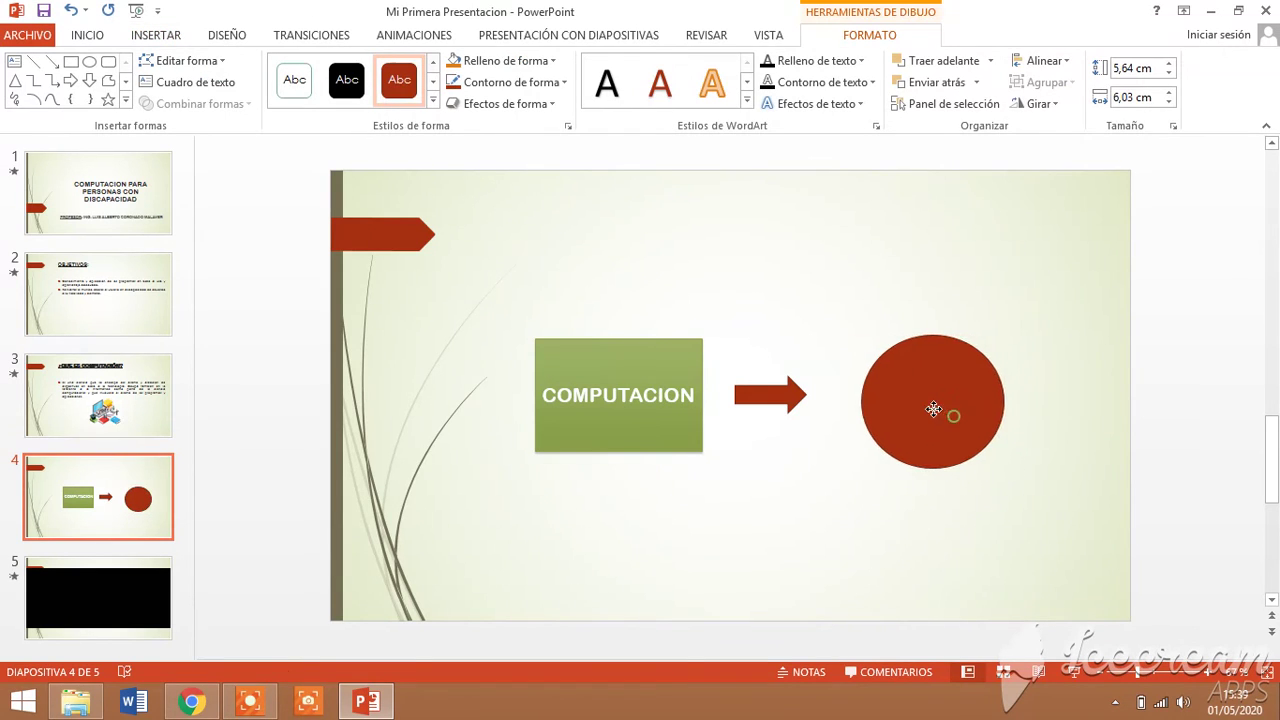
- Nudge and resize the oval to about 5,2 by 5,76 cm
drag(933, 409, 920, 402)
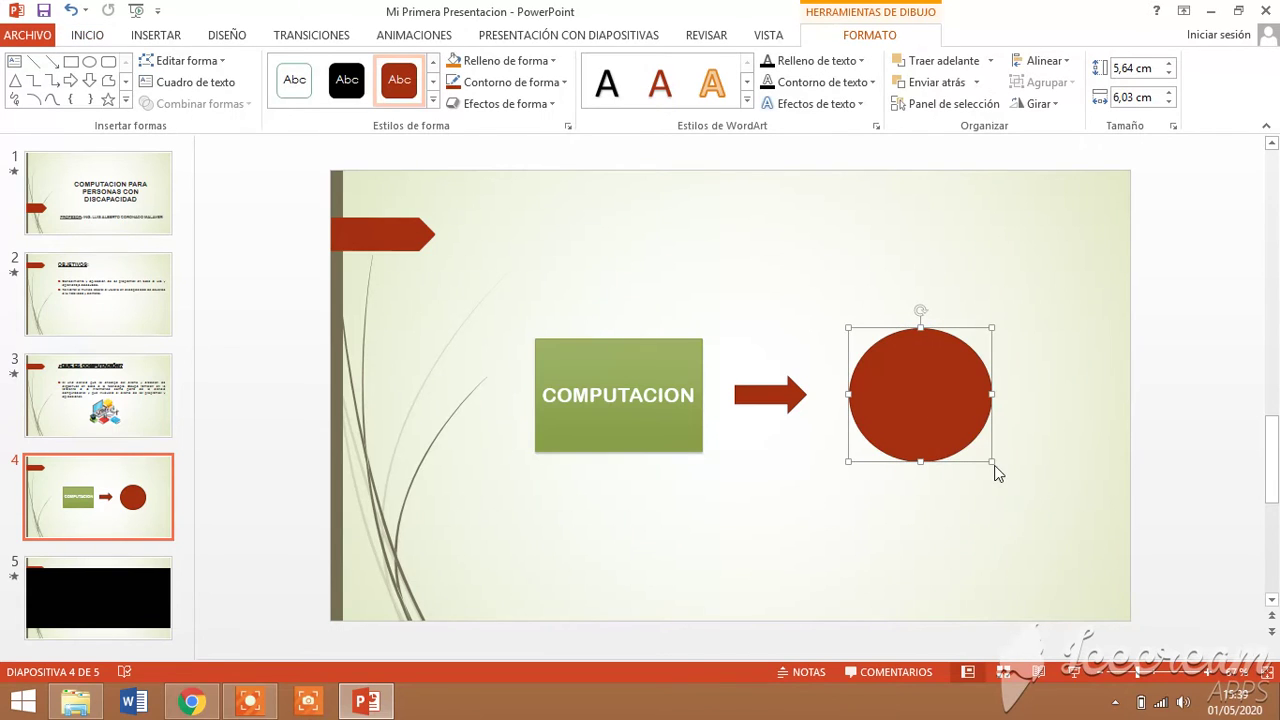
drag(991, 461, 987, 451)
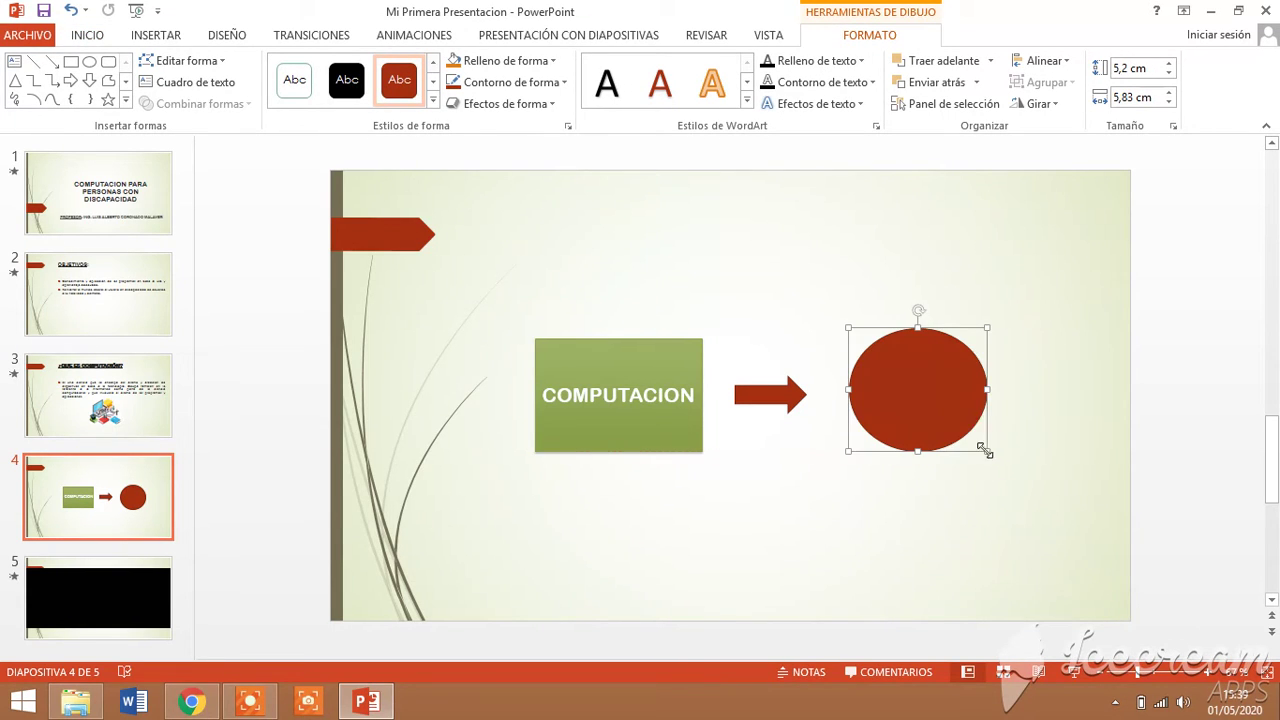
drag(988, 387, 986, 389)
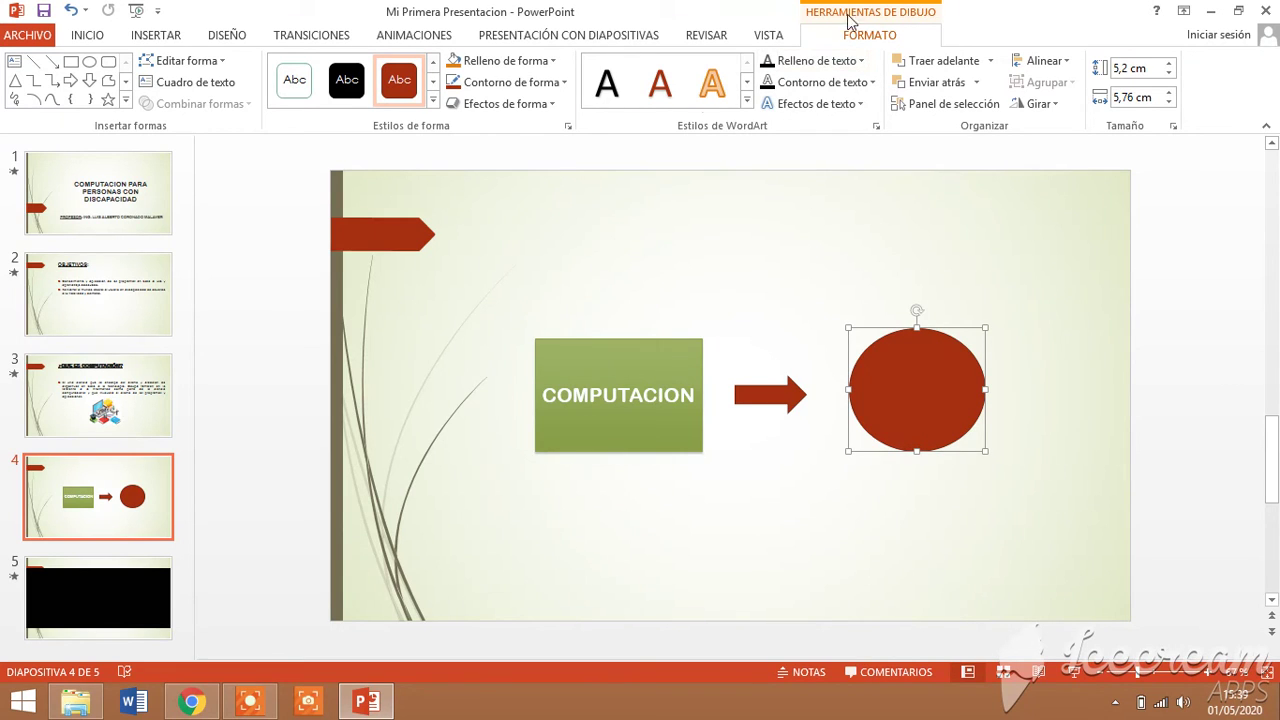
click(434, 104)
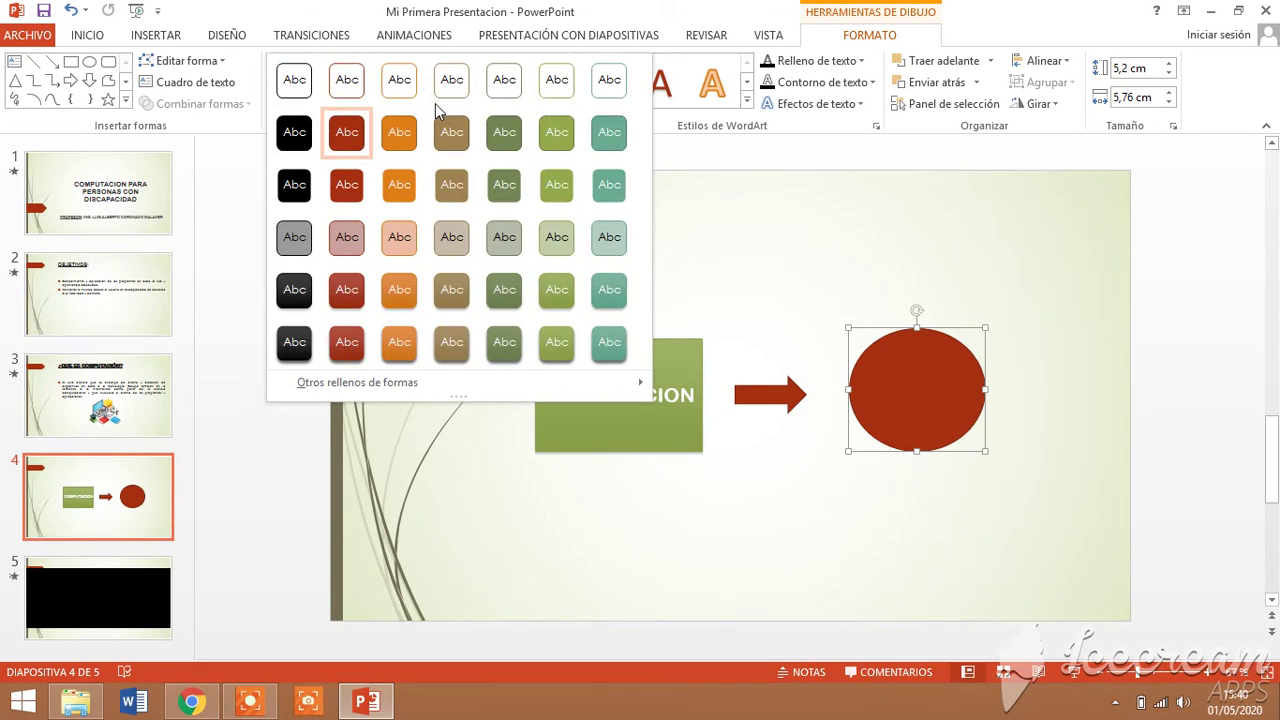
- Give the oval an orange shape style and type INFORMATICA inside it
click(400, 289)
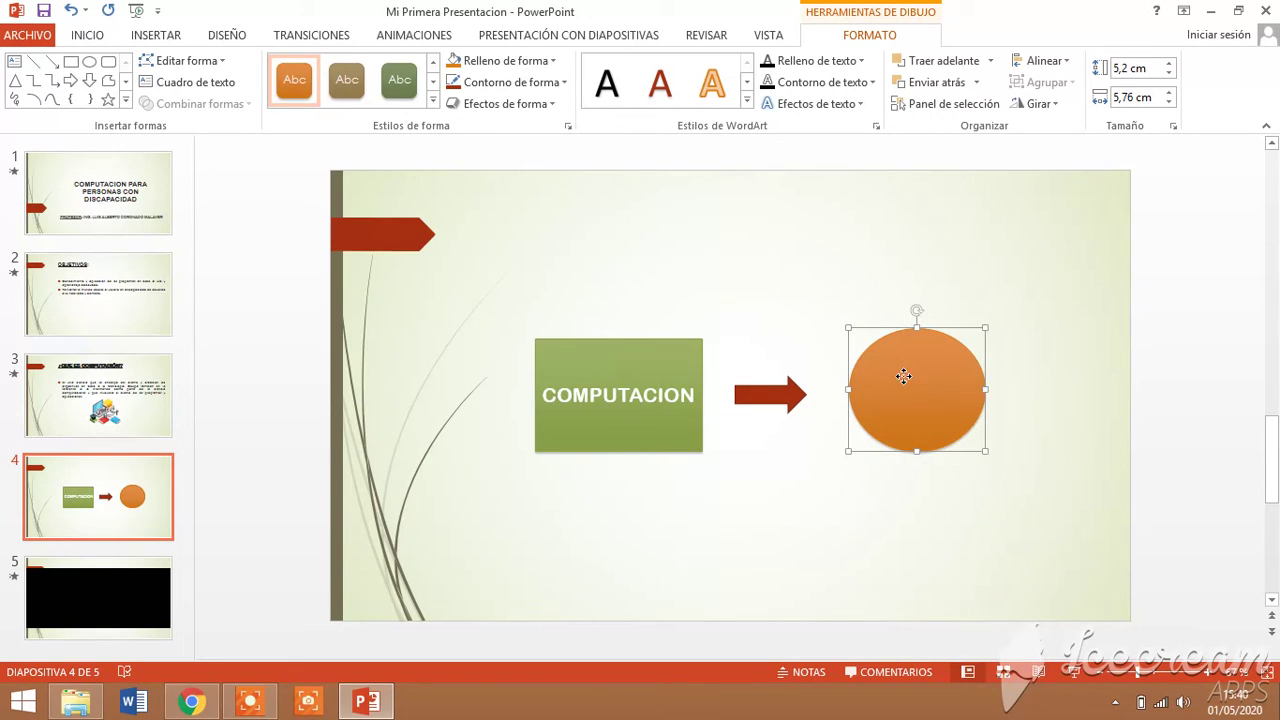
right_click(903, 376)
click(950, 155)
text(FORMATICA)
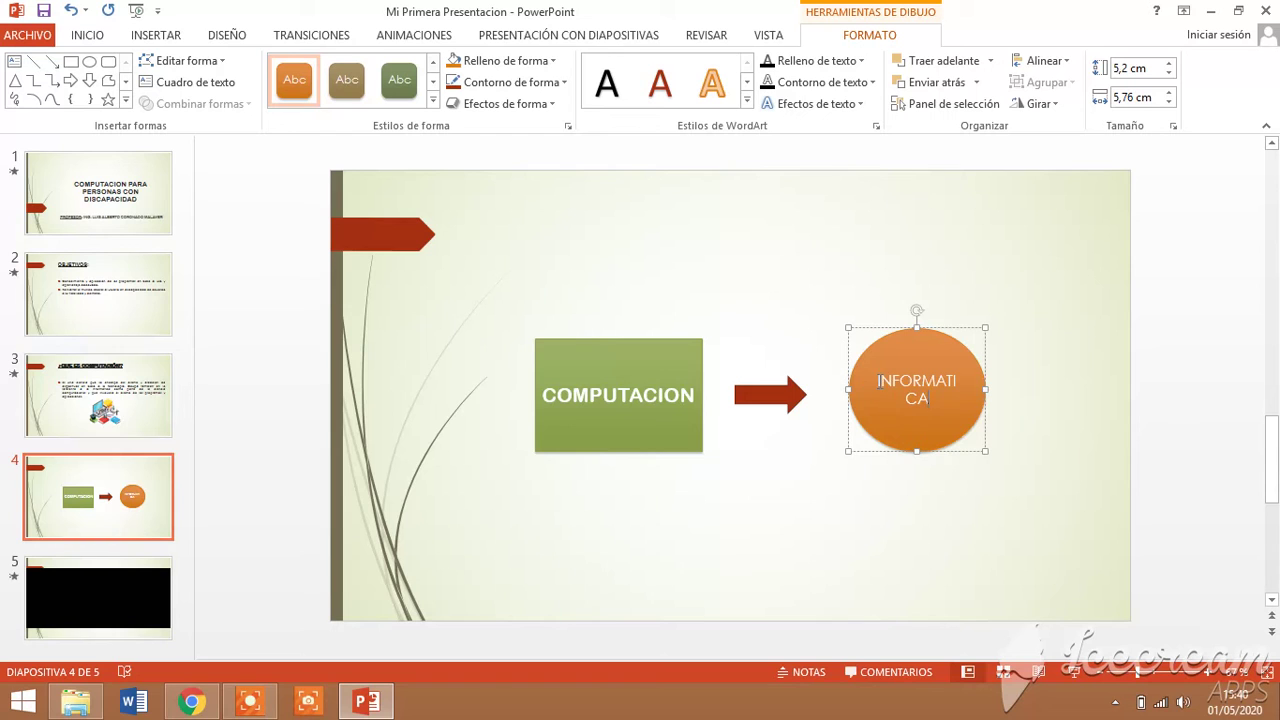
- Set the INFORMATICA label to Arial Rounded MT Bold, size 24
drag(878, 380, 946, 415)
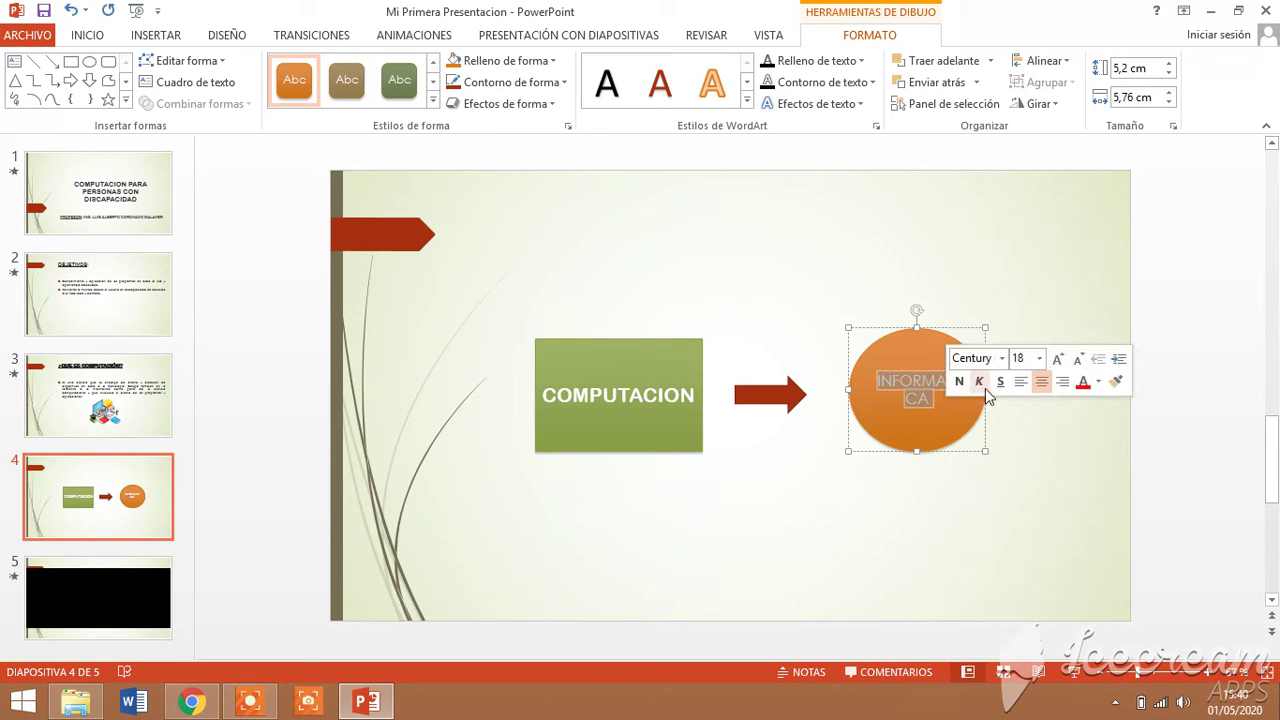
click(1001, 358)
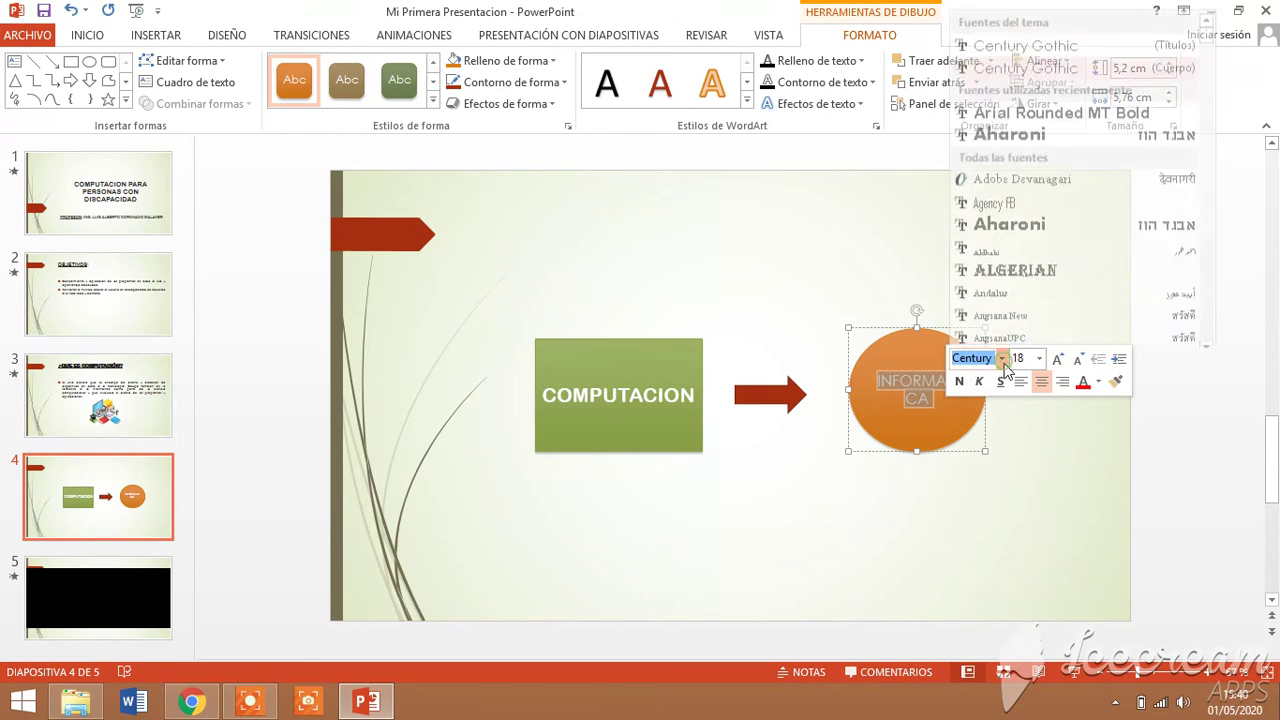
click(1018, 104)
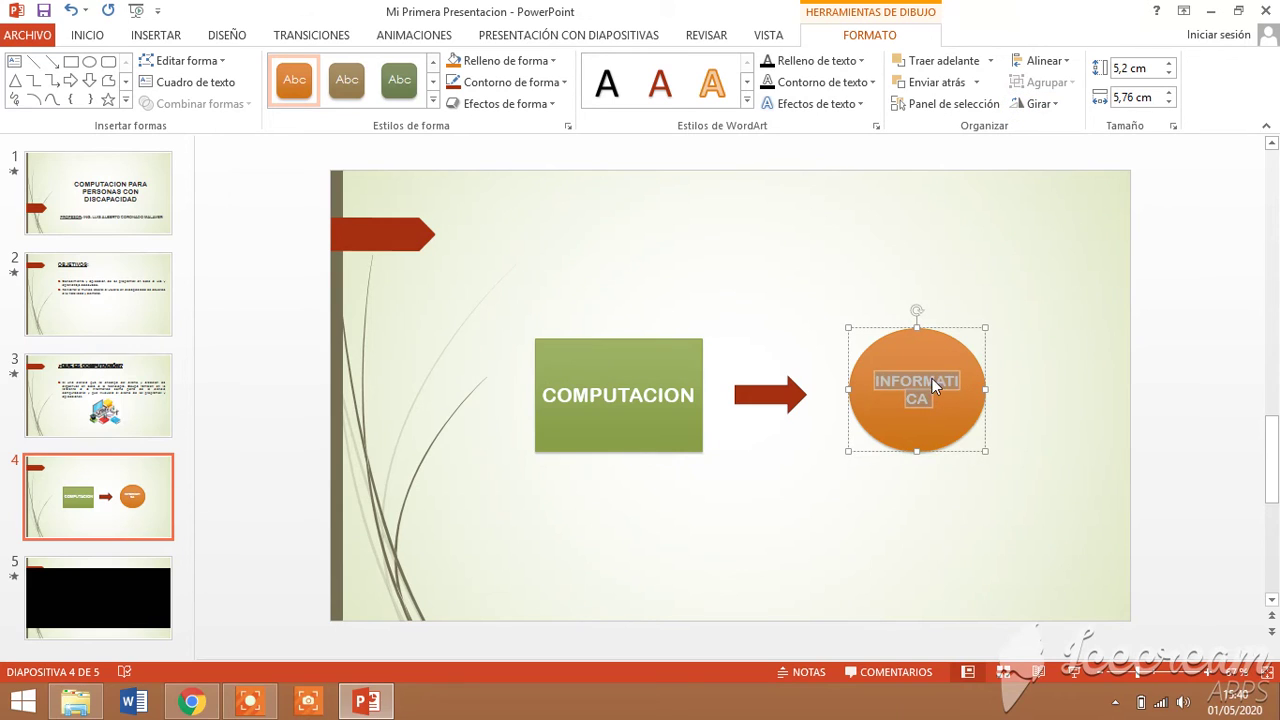
drag(878, 381, 950, 406)
click(1050, 358)
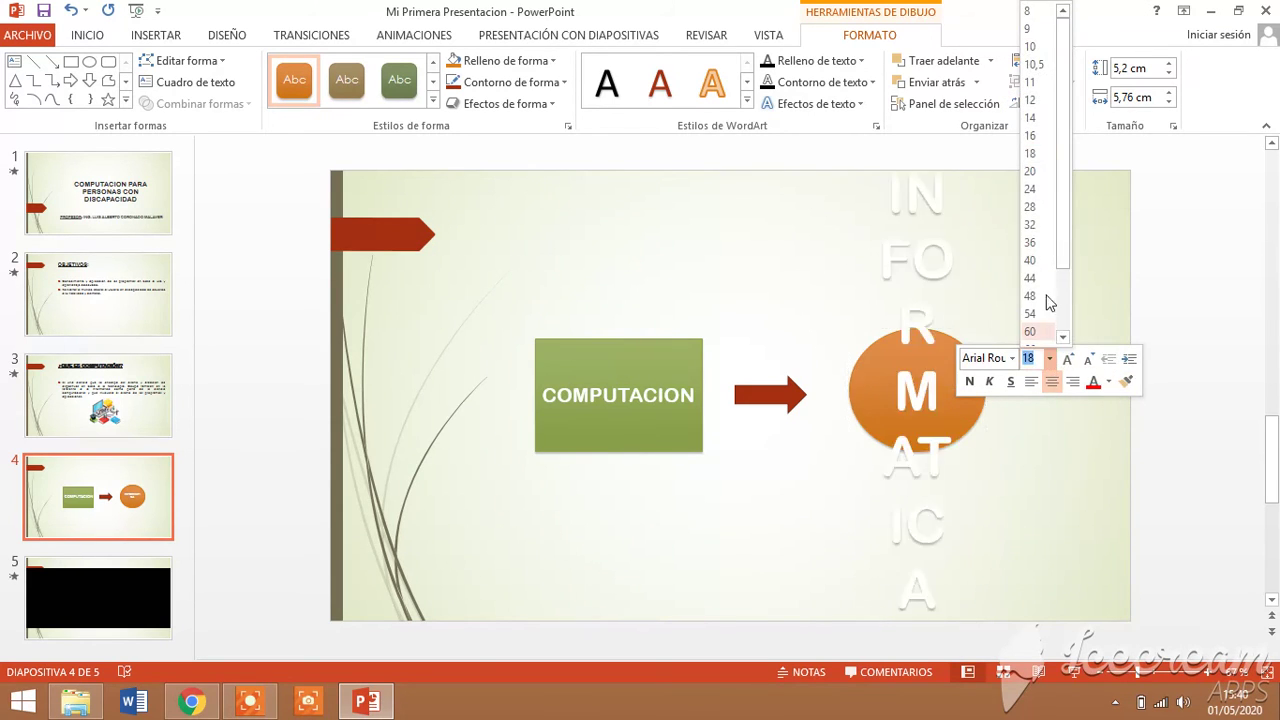
click(1031, 189)
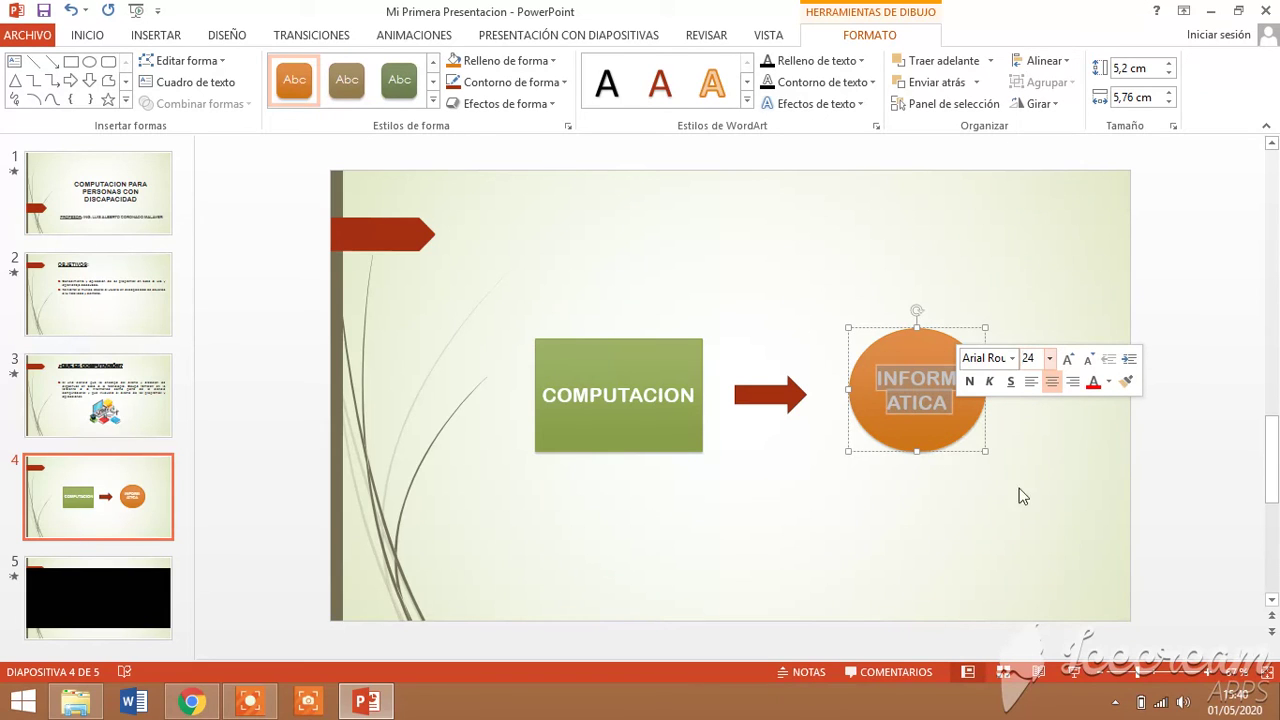
- Widen the oval for INFORMATICA, shift the COMPUTACION box left and make it taller
click(1006, 440)
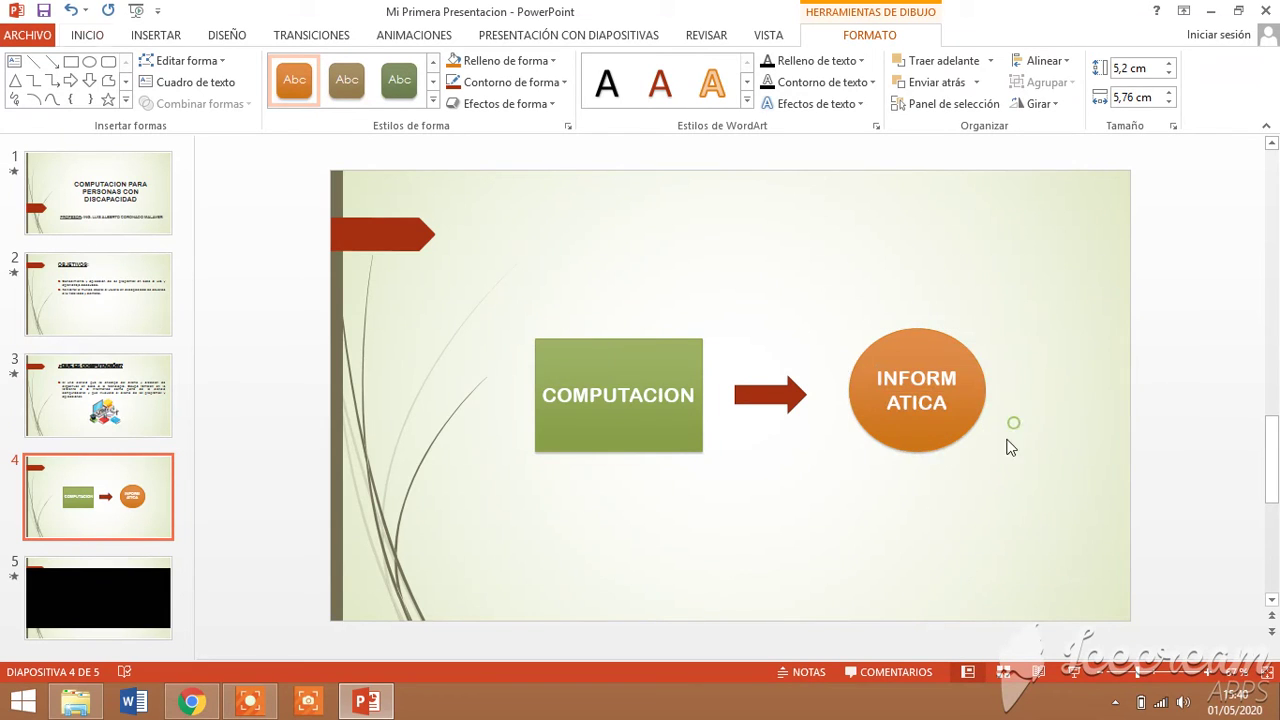
click(993, 400)
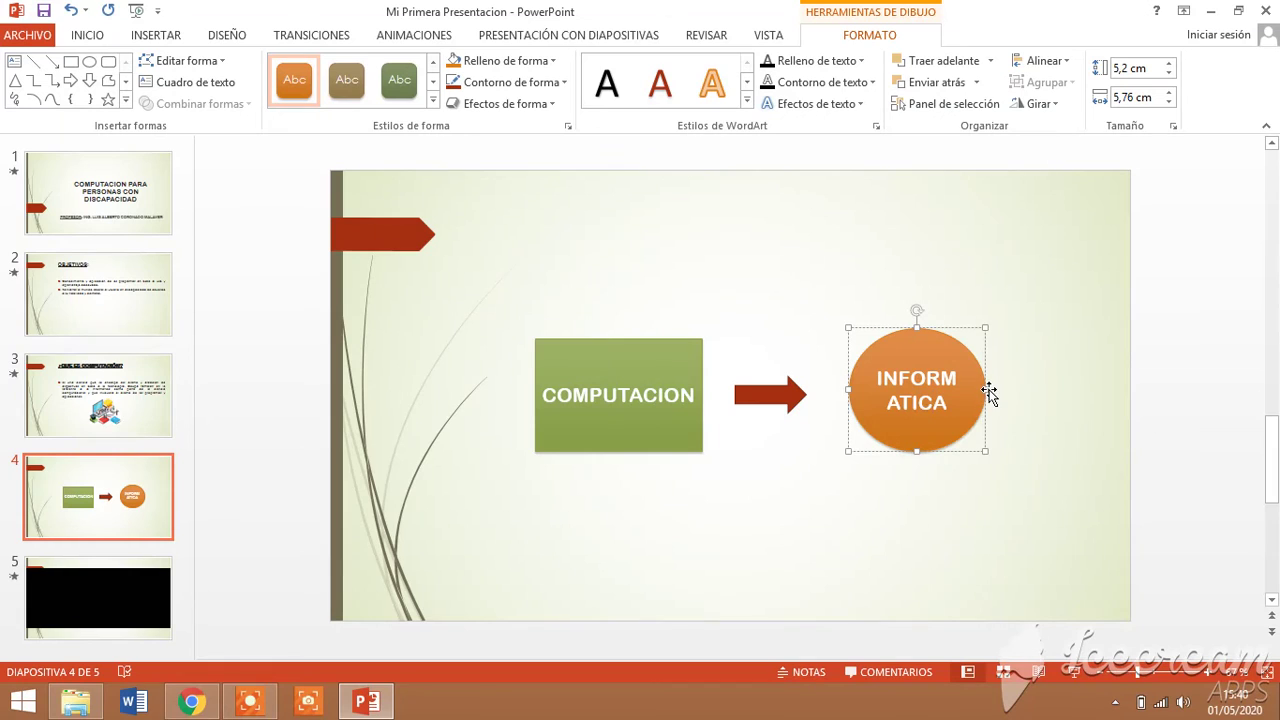
drag(986, 389, 1070, 391)
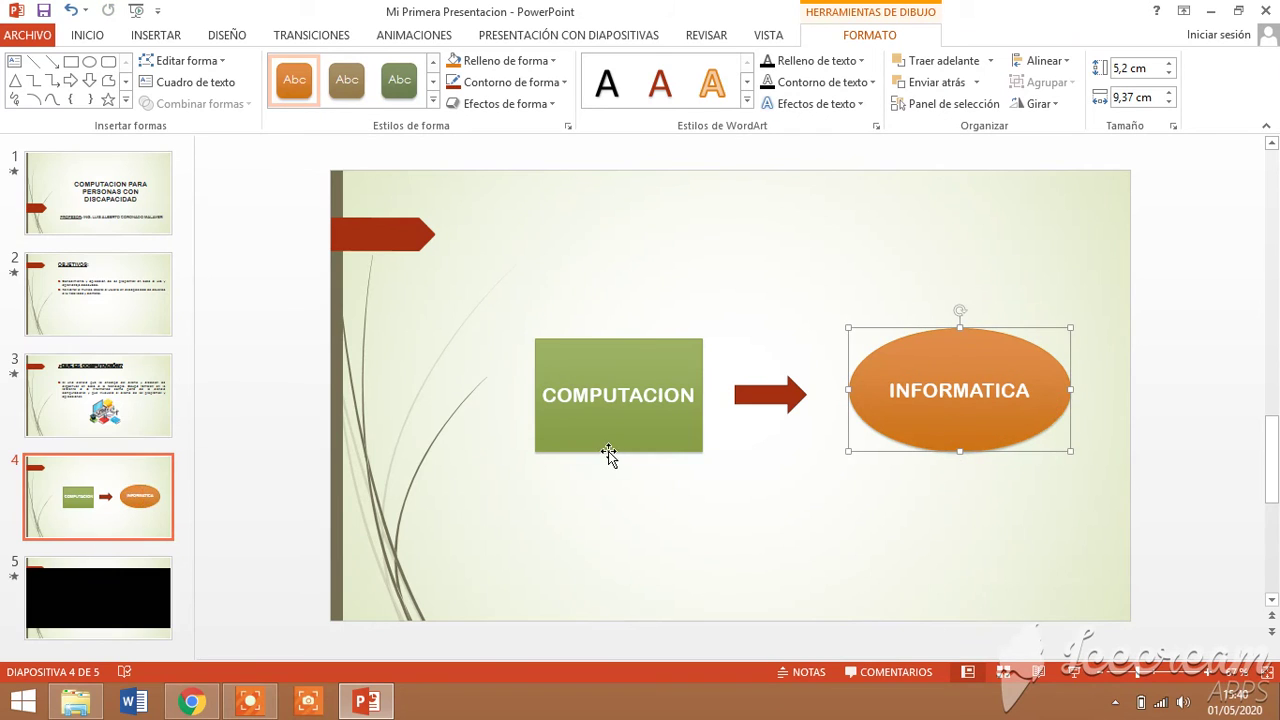
drag(594, 417, 573, 416)
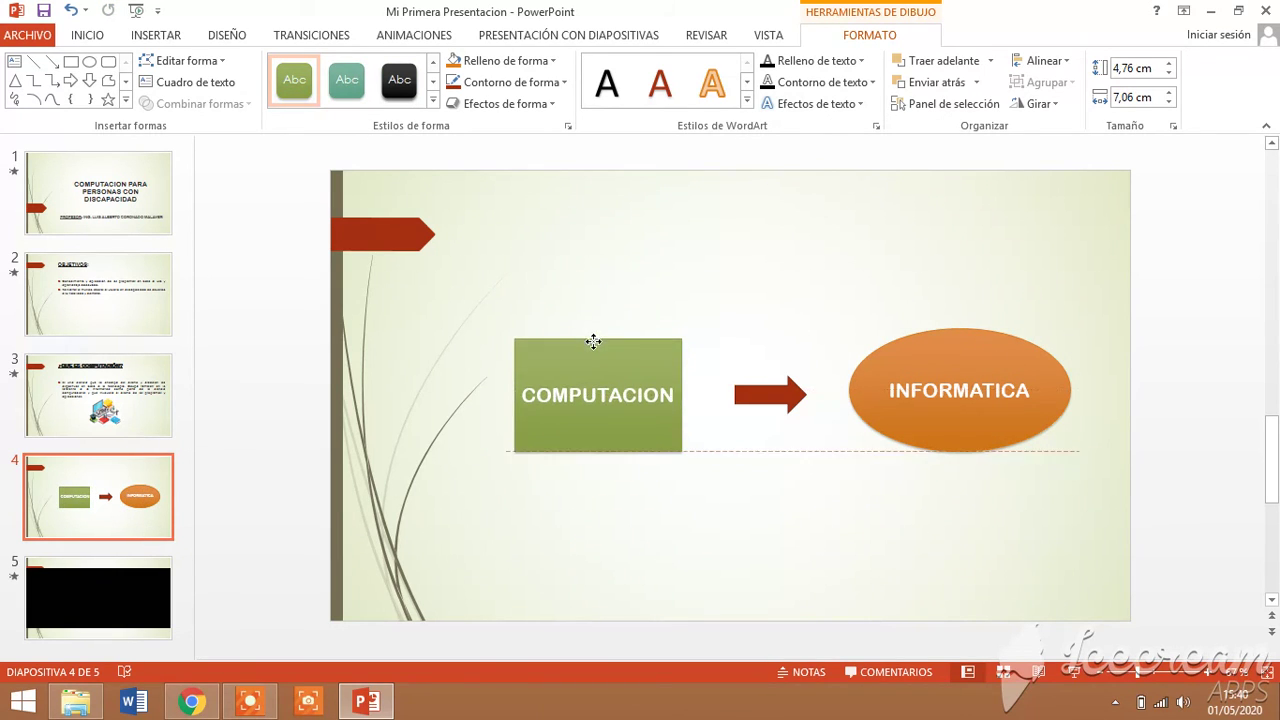
drag(597, 340, 597, 328)
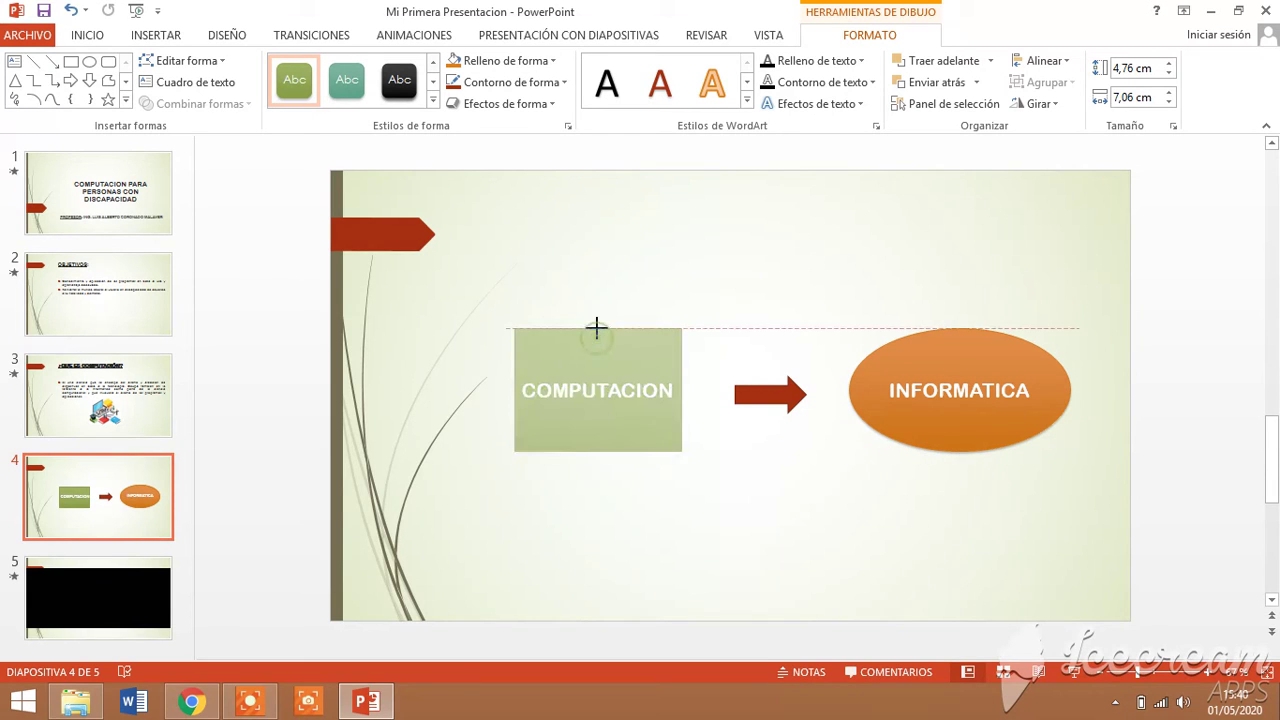
- Raise and narrow the oval to about 5,52 by 8,41 cm, with text size 20
click(916, 356)
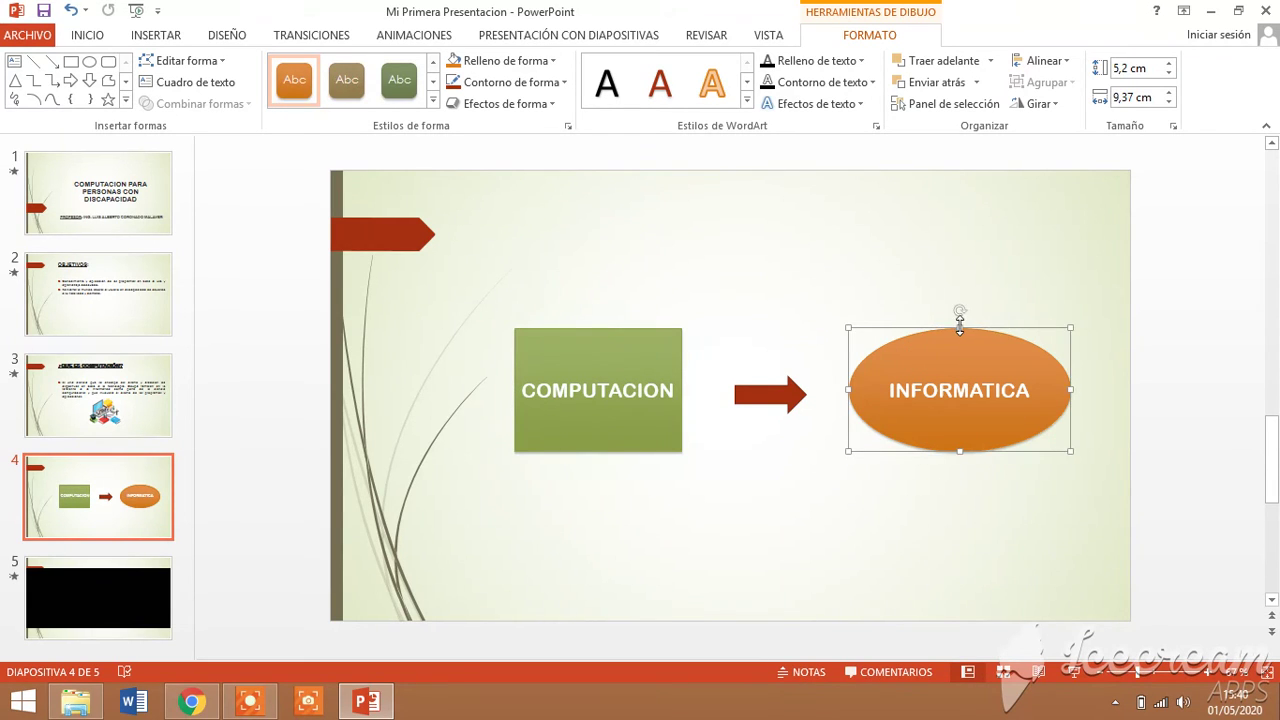
drag(959, 322, 959, 314)
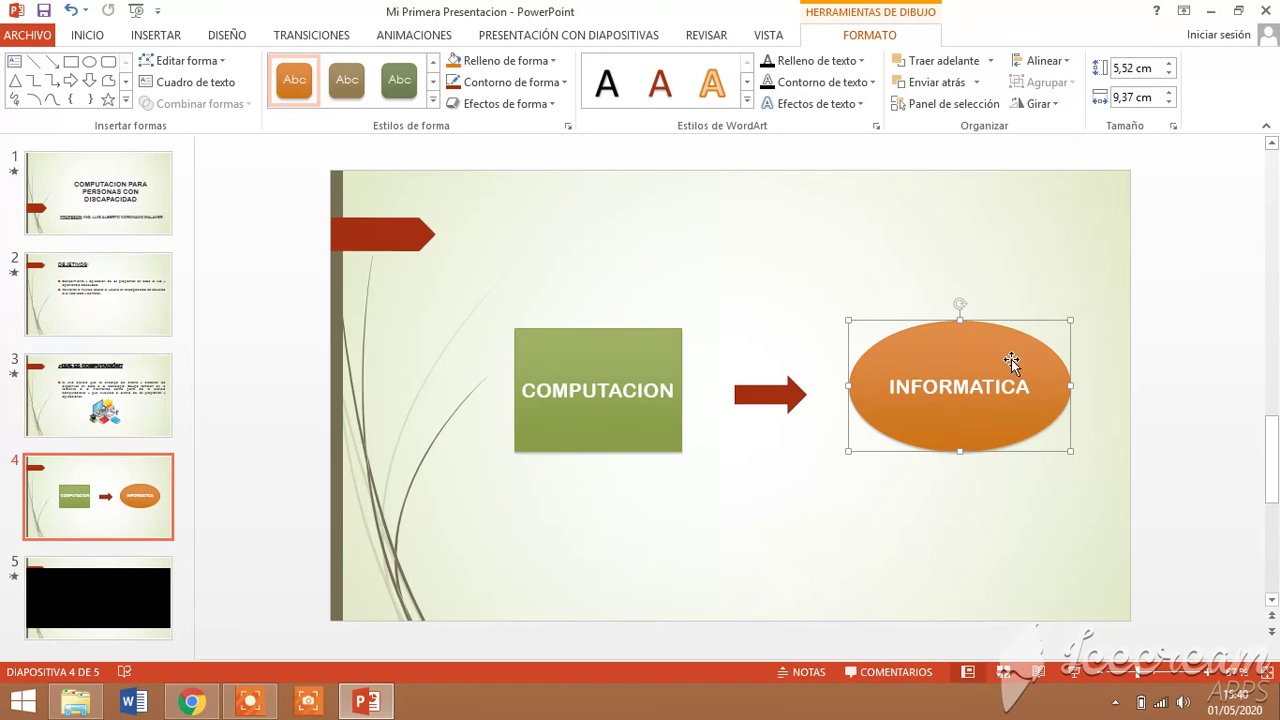
drag(1070, 385, 1048, 385)
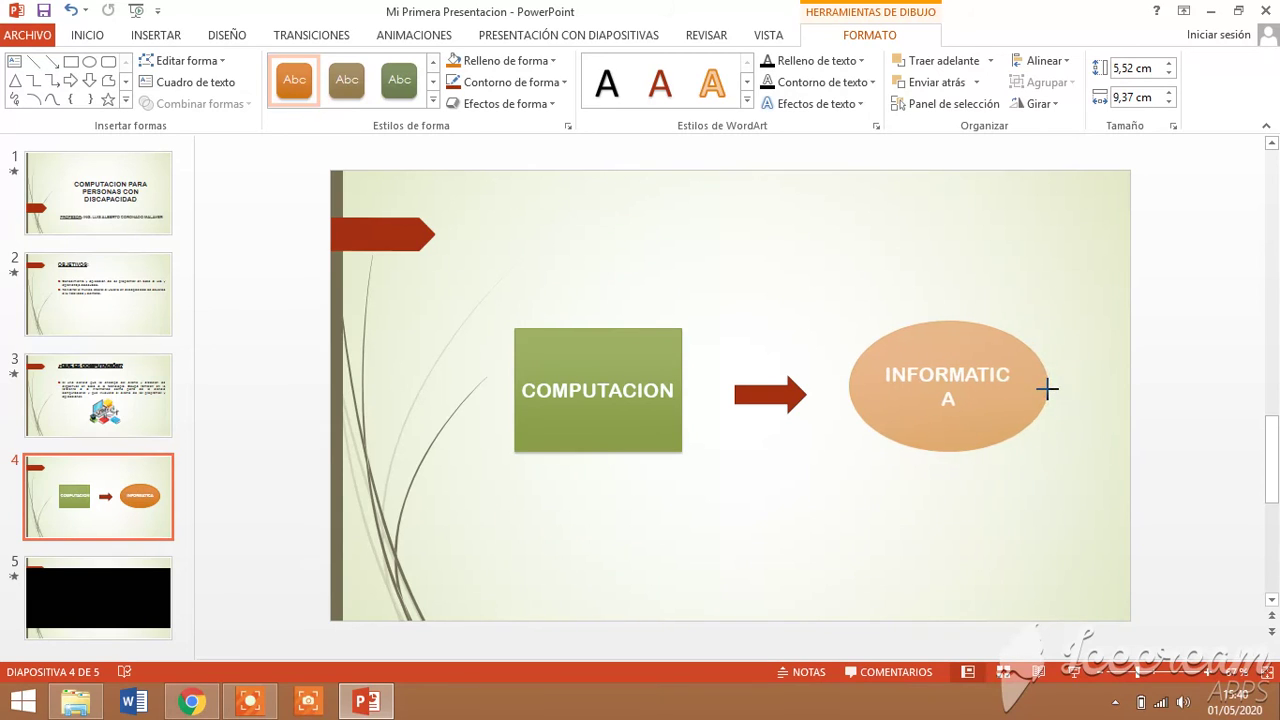
drag(886, 375, 955, 400)
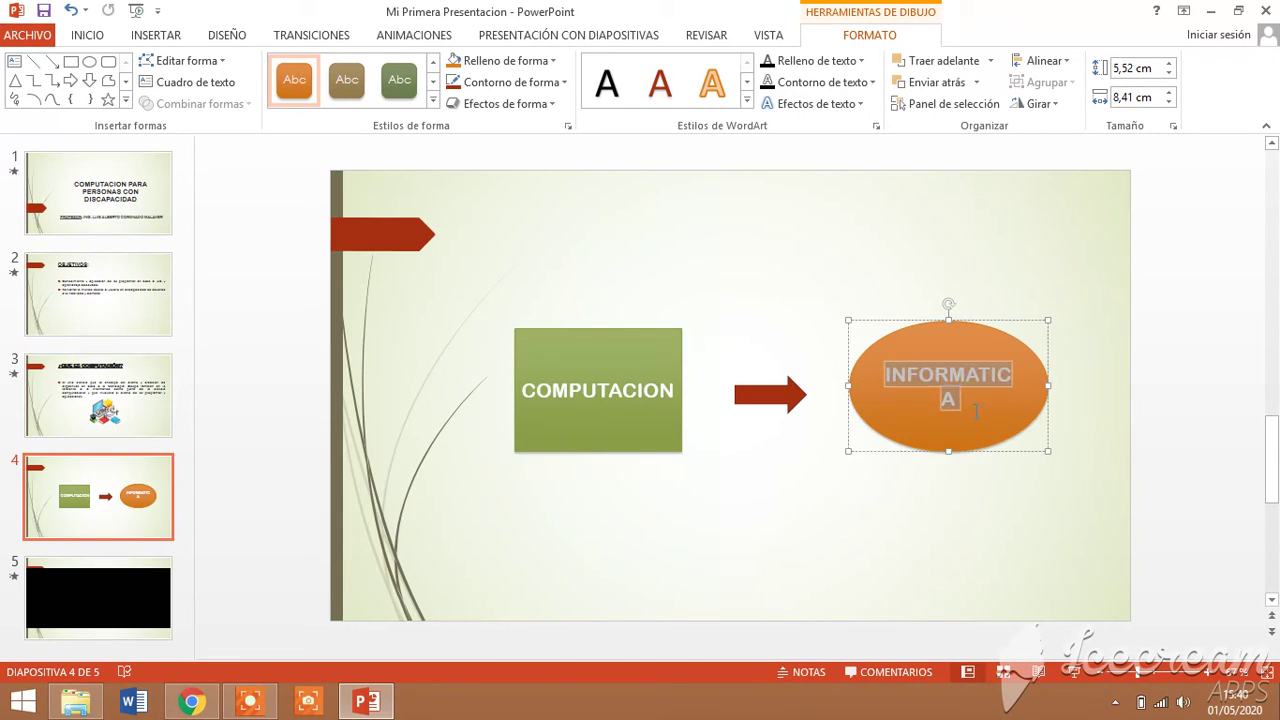
click(1068, 359)
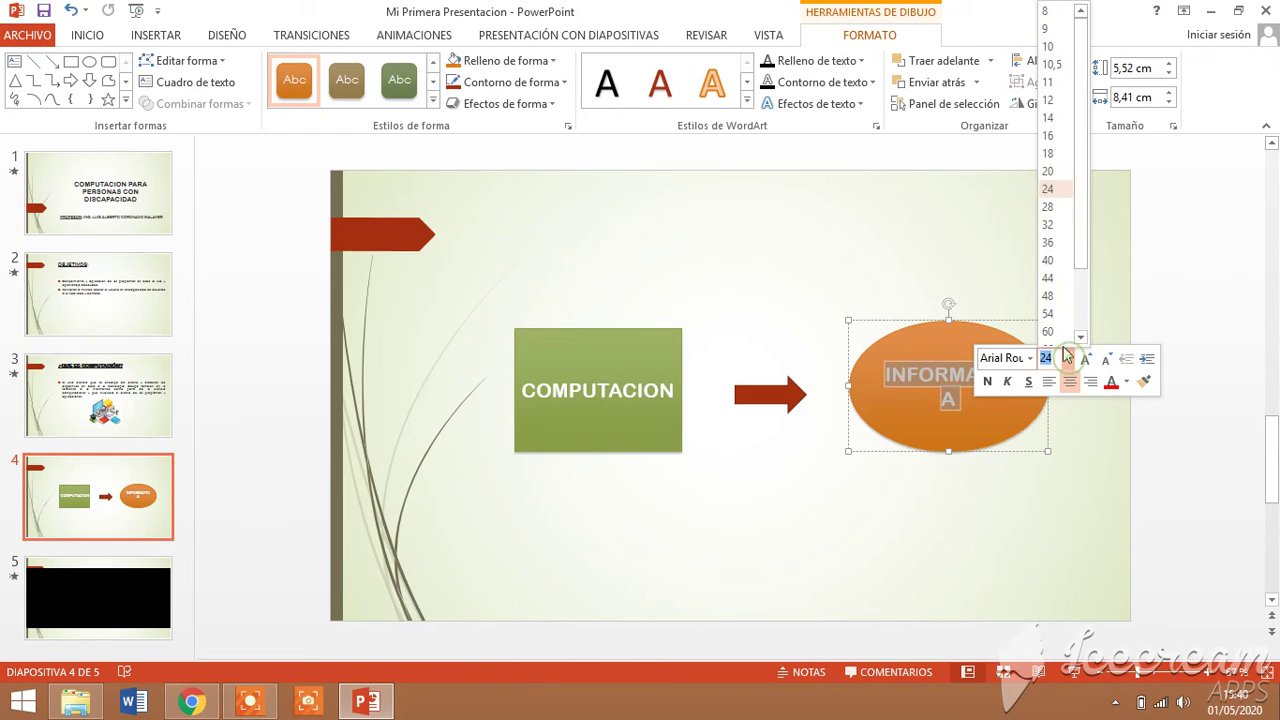
click(1057, 175)
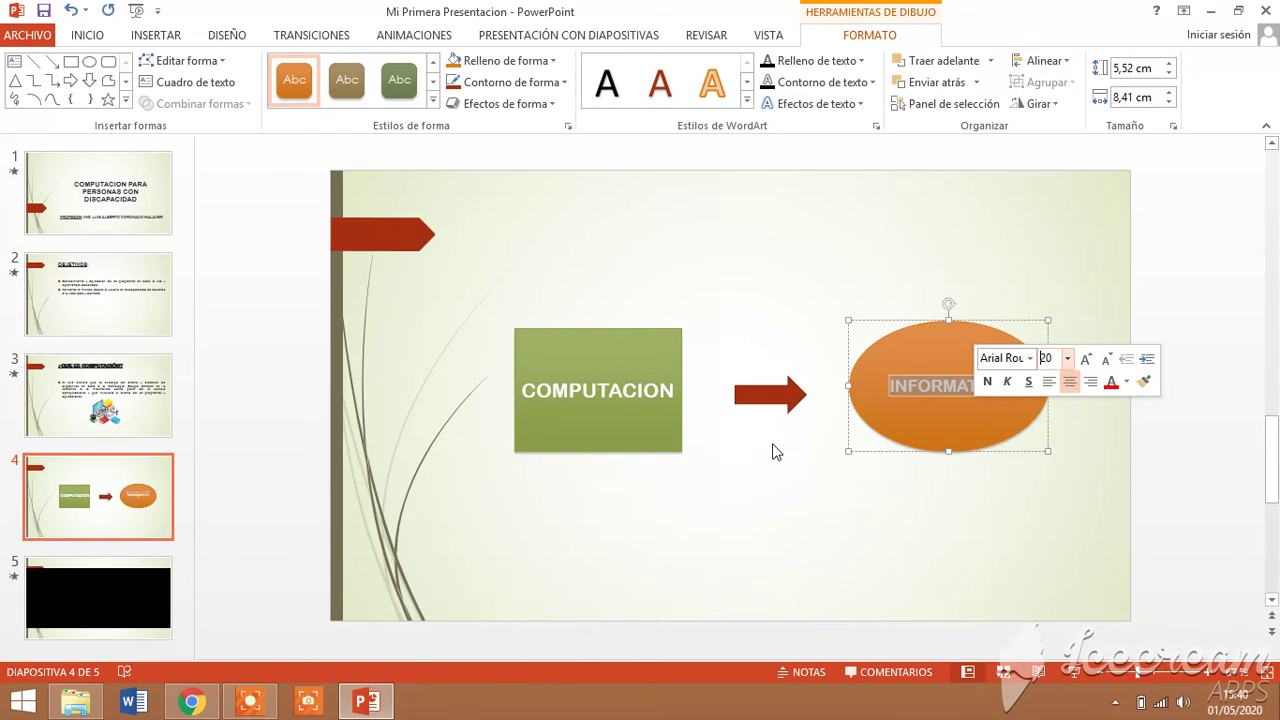
click(665, 433)
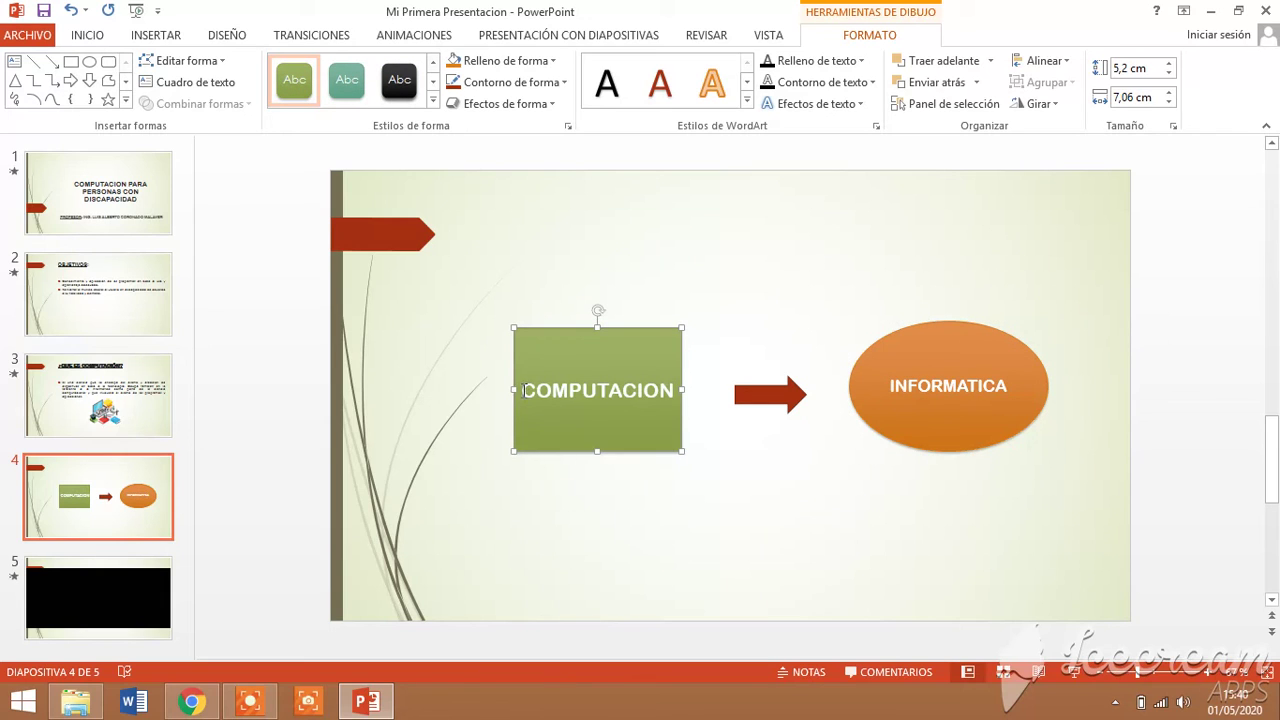
- Reduce the COMPUTACION text to size 20
drag(524, 390, 674, 394)
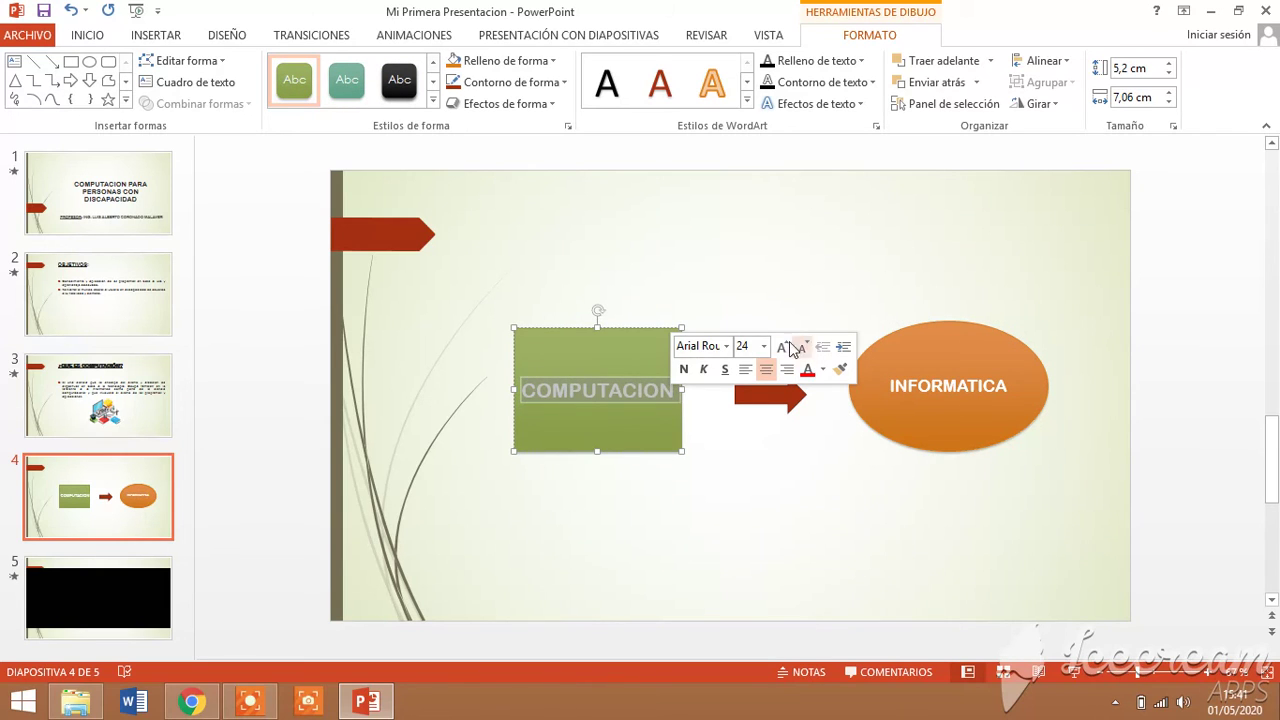
click(763, 346)
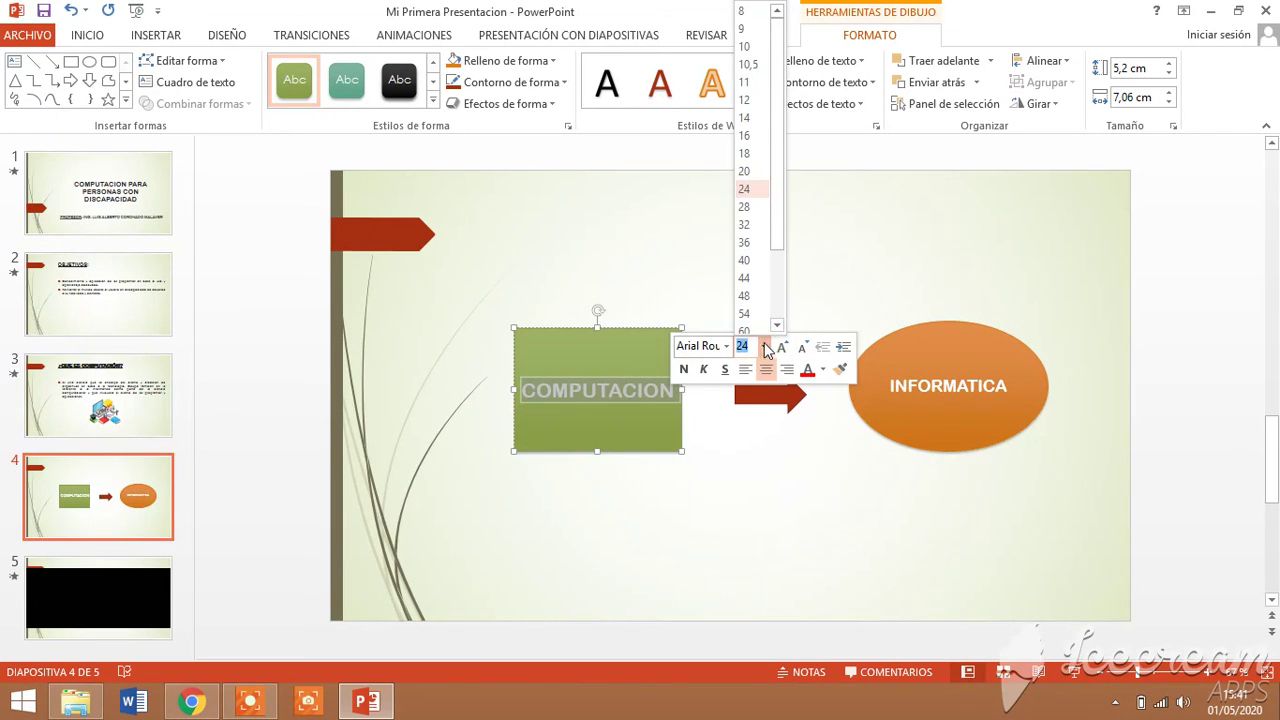
click(744, 171)
click(895, 402)
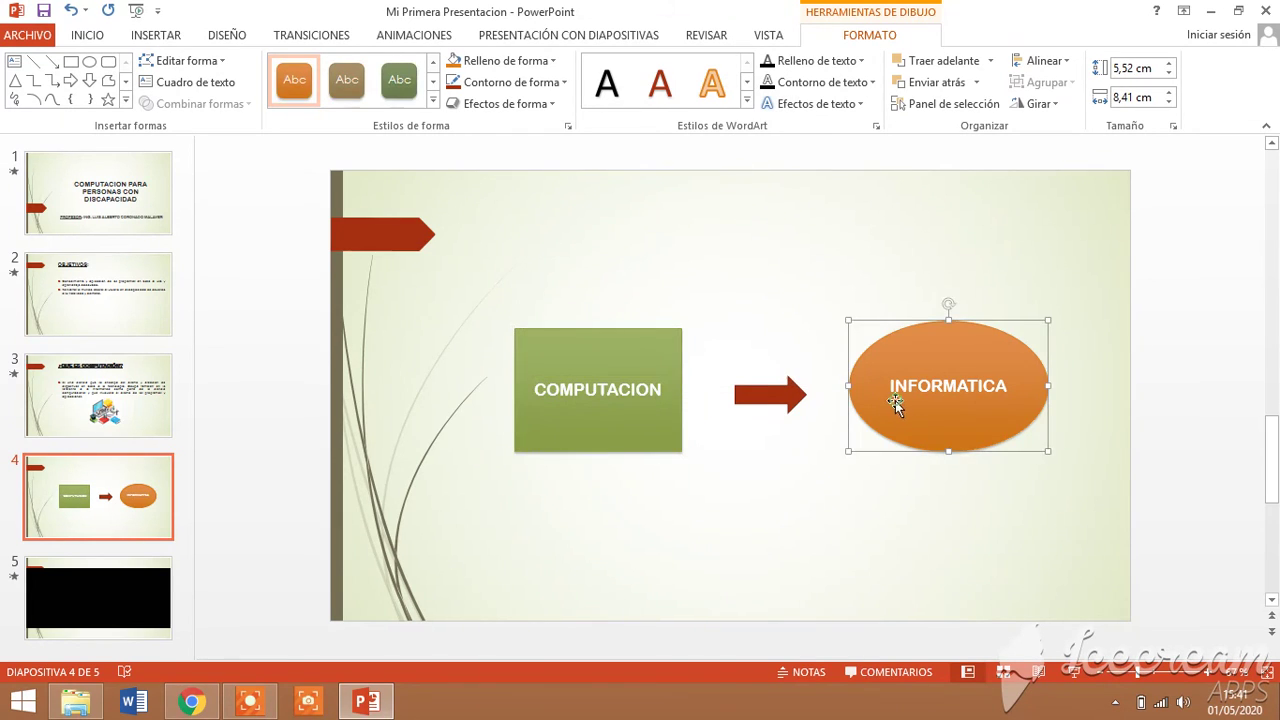
- Move the arrow and oval left and narrow the oval to about 5,52 by 7,9 cm
drag(772, 400, 756, 400)
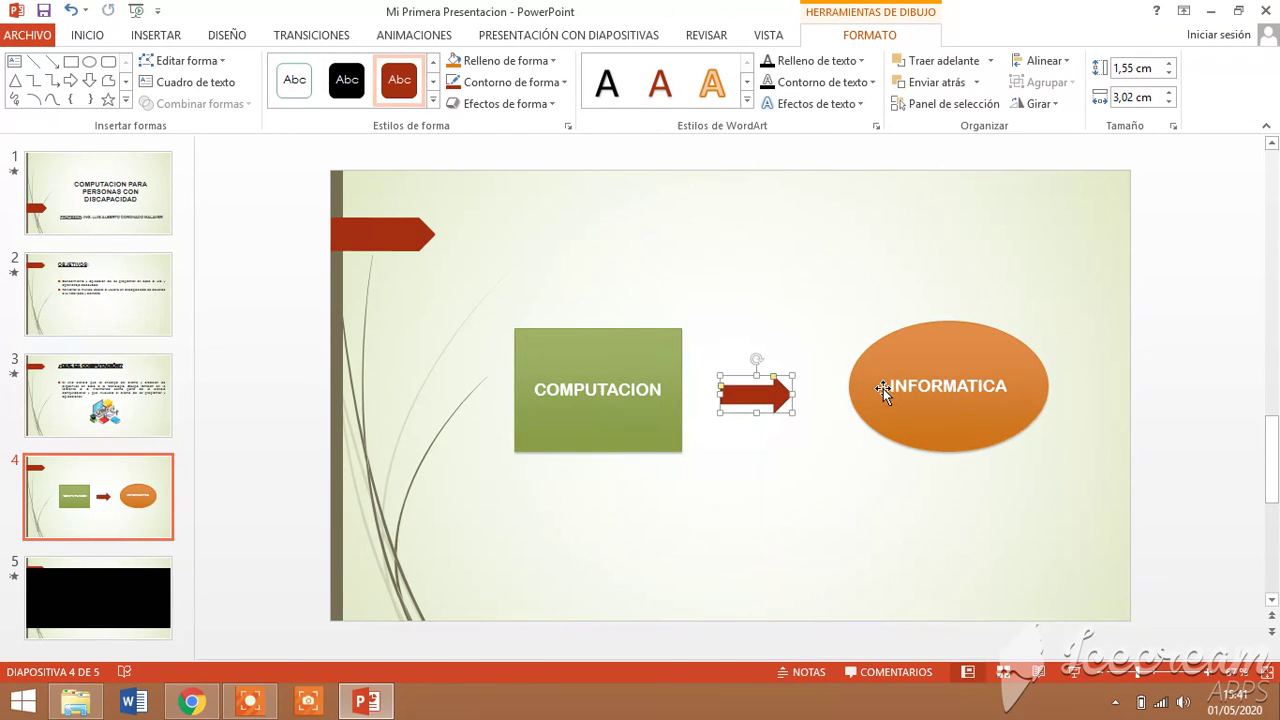
drag(883, 388, 852, 388)
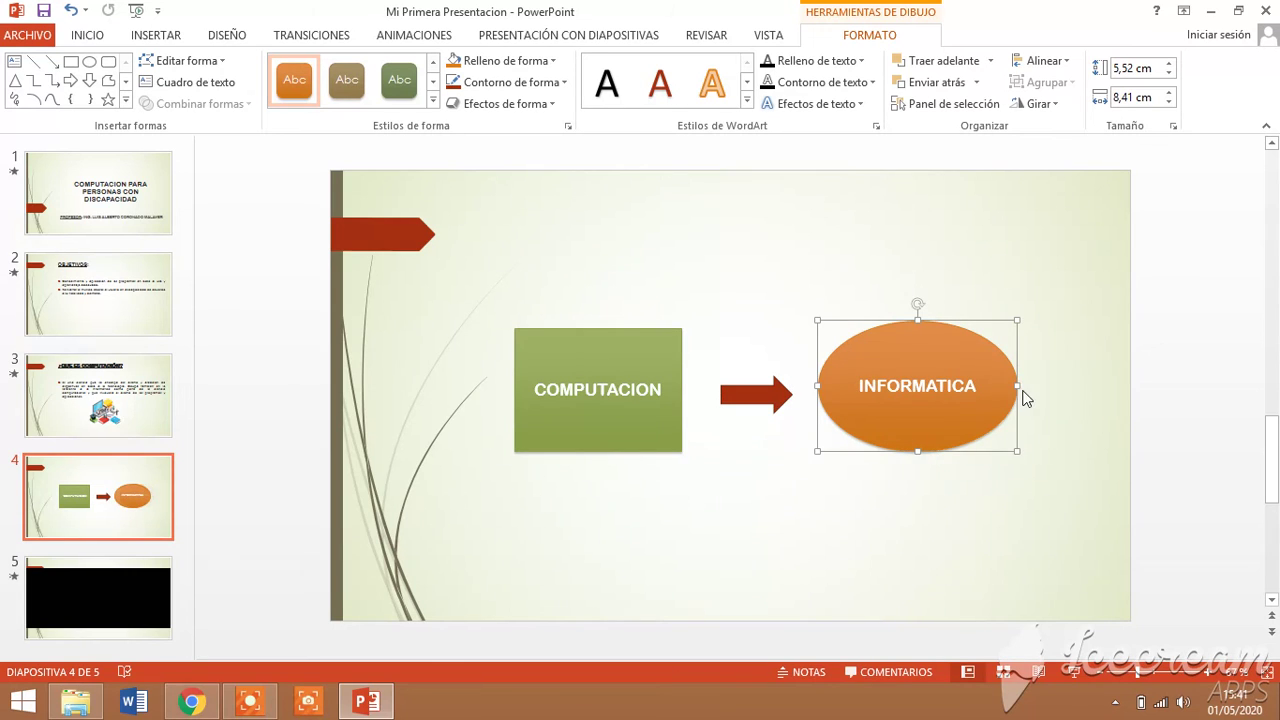
drag(1018, 384, 1003, 386)
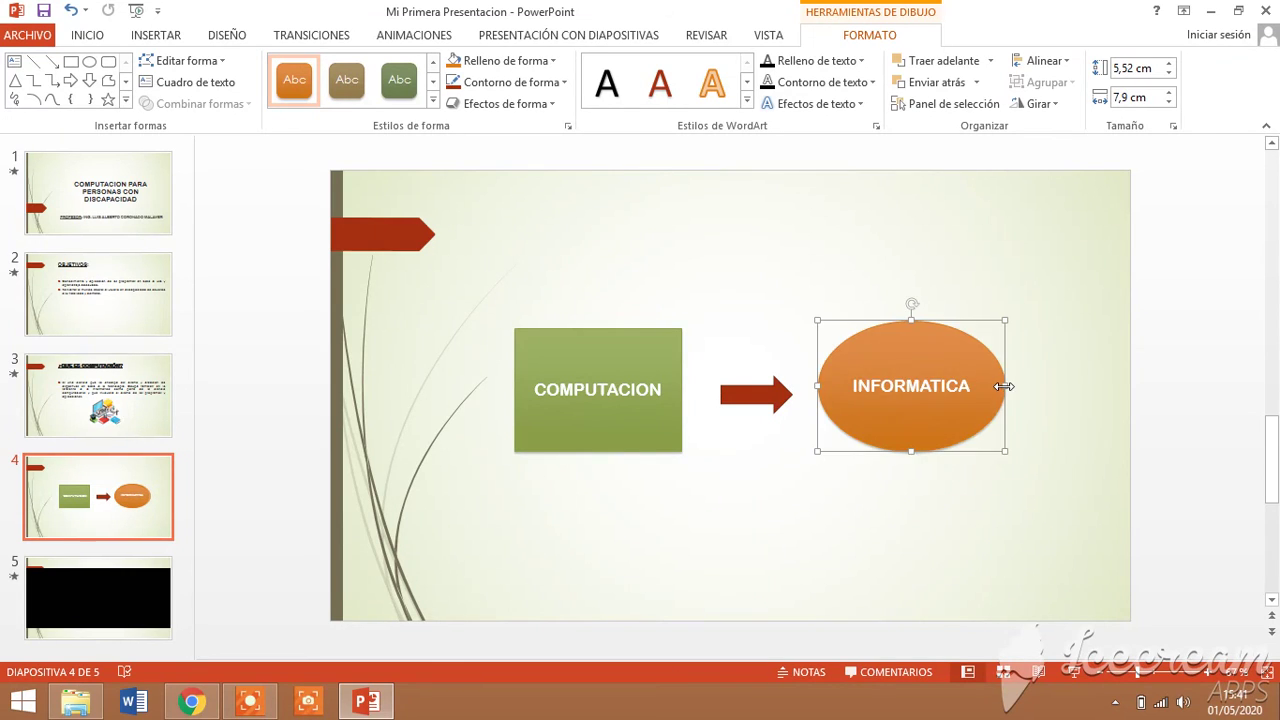
click(1028, 472)
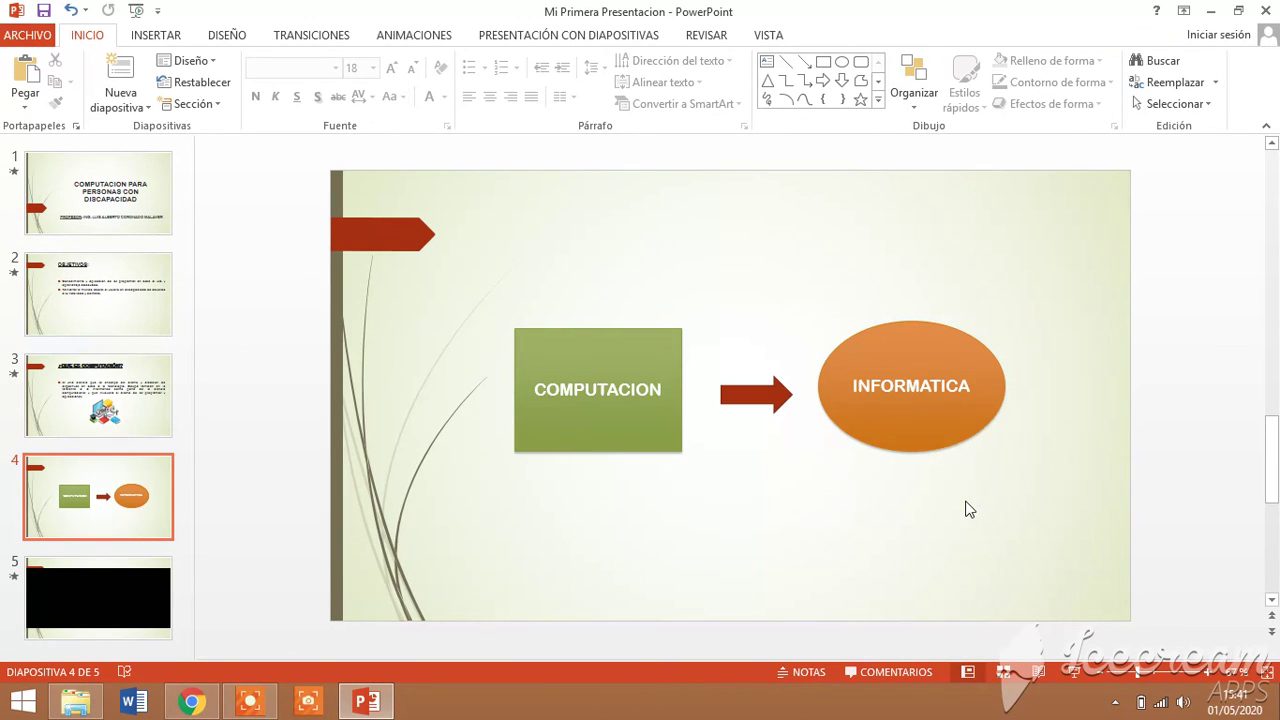
click(928, 434)
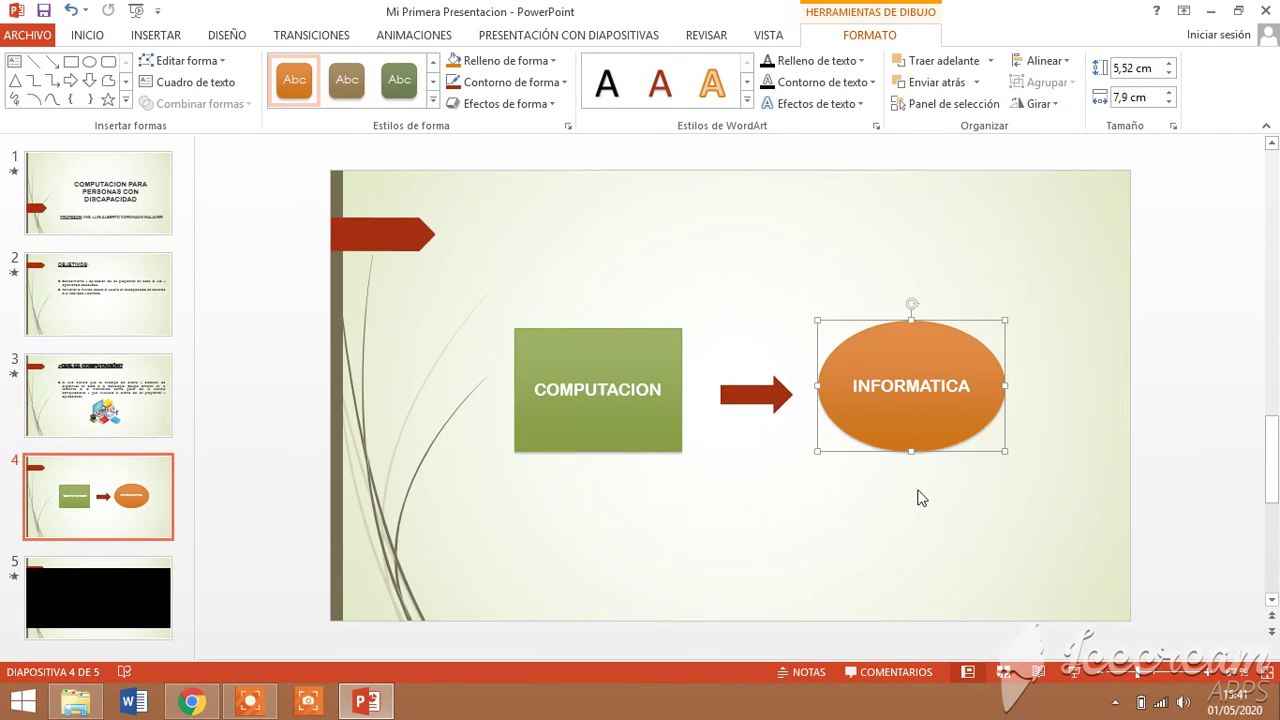
click(904, 535)
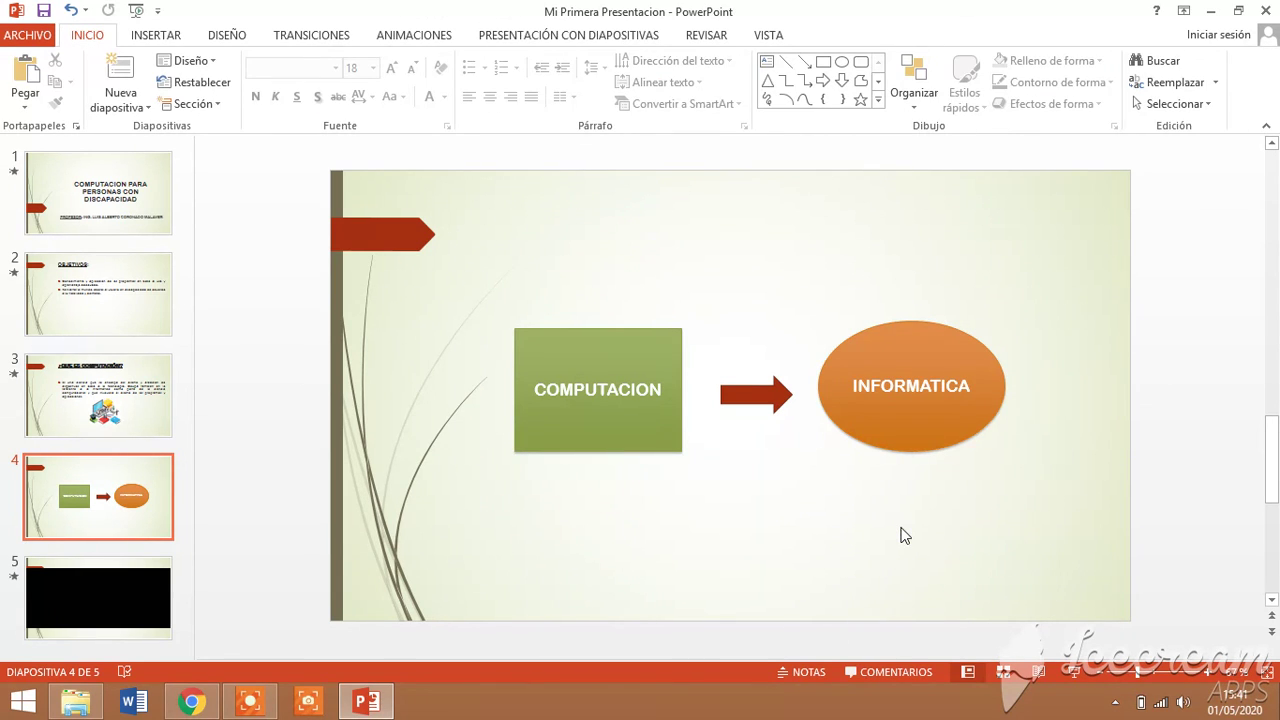
- Narrow the COMPUTACION box to about 5,2 by 6,79 cm and realign it
click(662, 430)
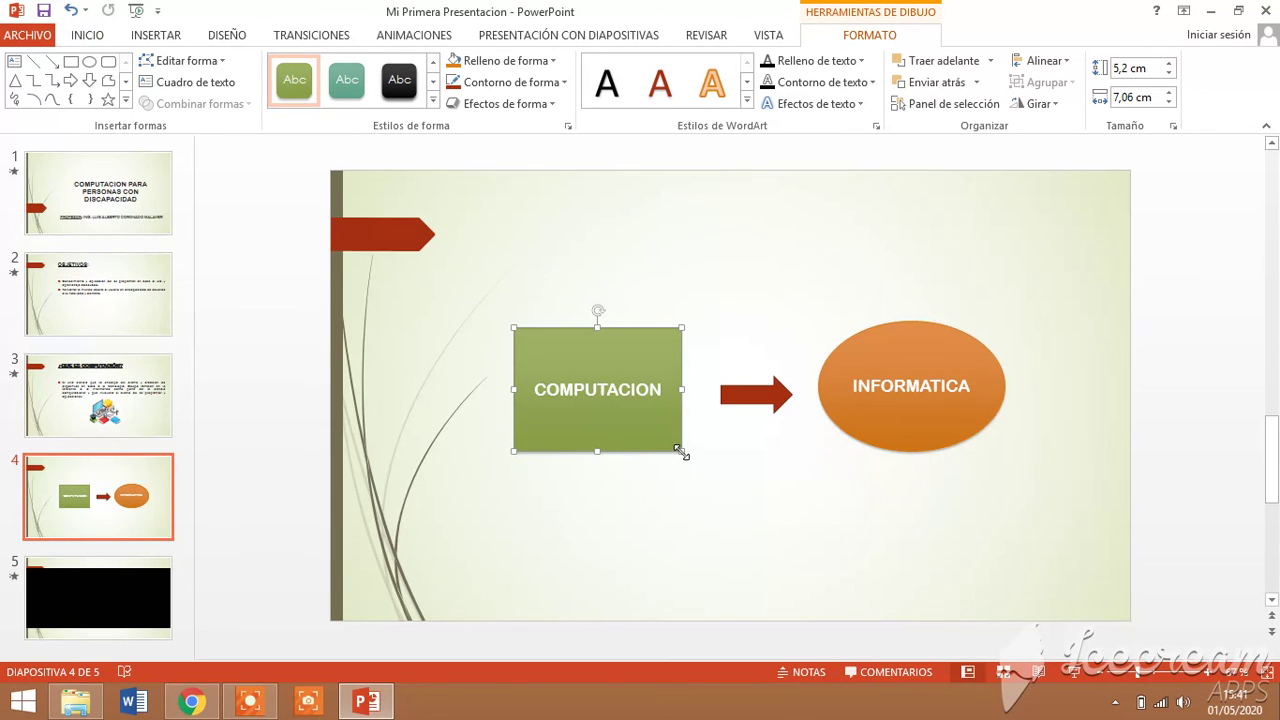
drag(680, 452, 674, 448)
drag(631, 411, 634, 412)
click(807, 522)
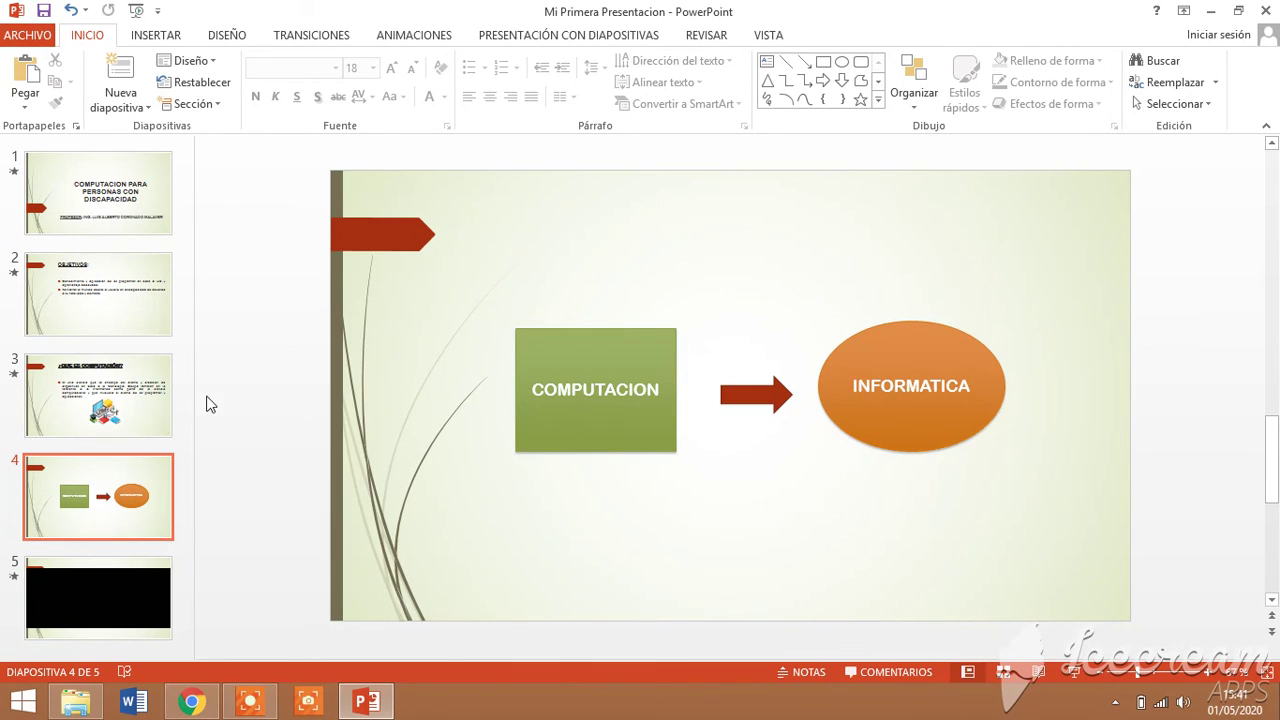
- Expand the full Transiciones gallery for slide 4, currently set to Ninguna
click(165, 400)
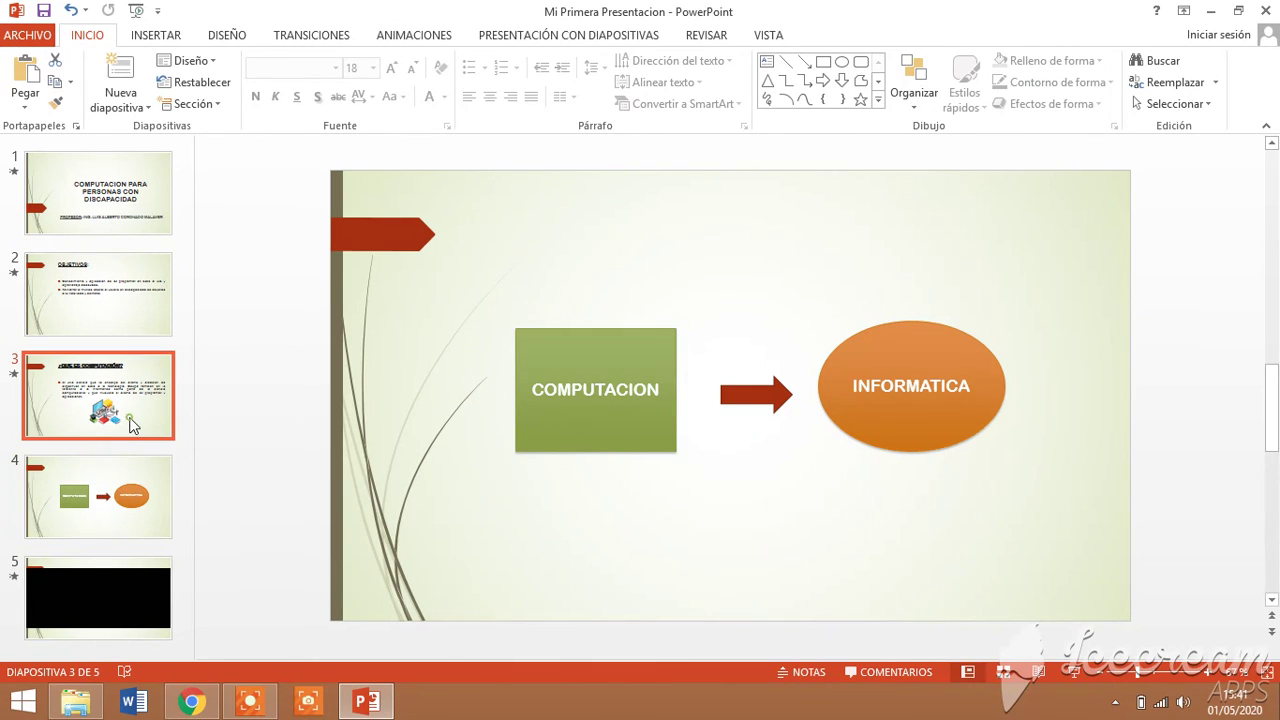
click(233, 36)
click(286, 40)
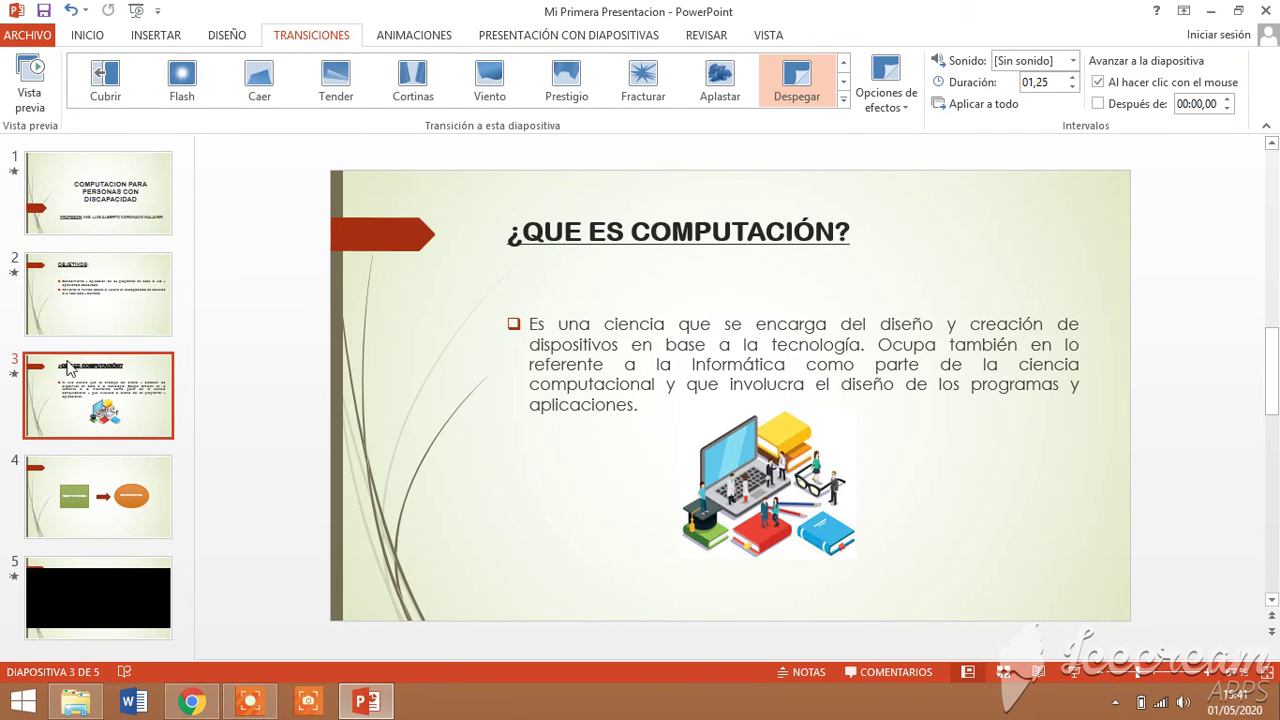
click(80, 510)
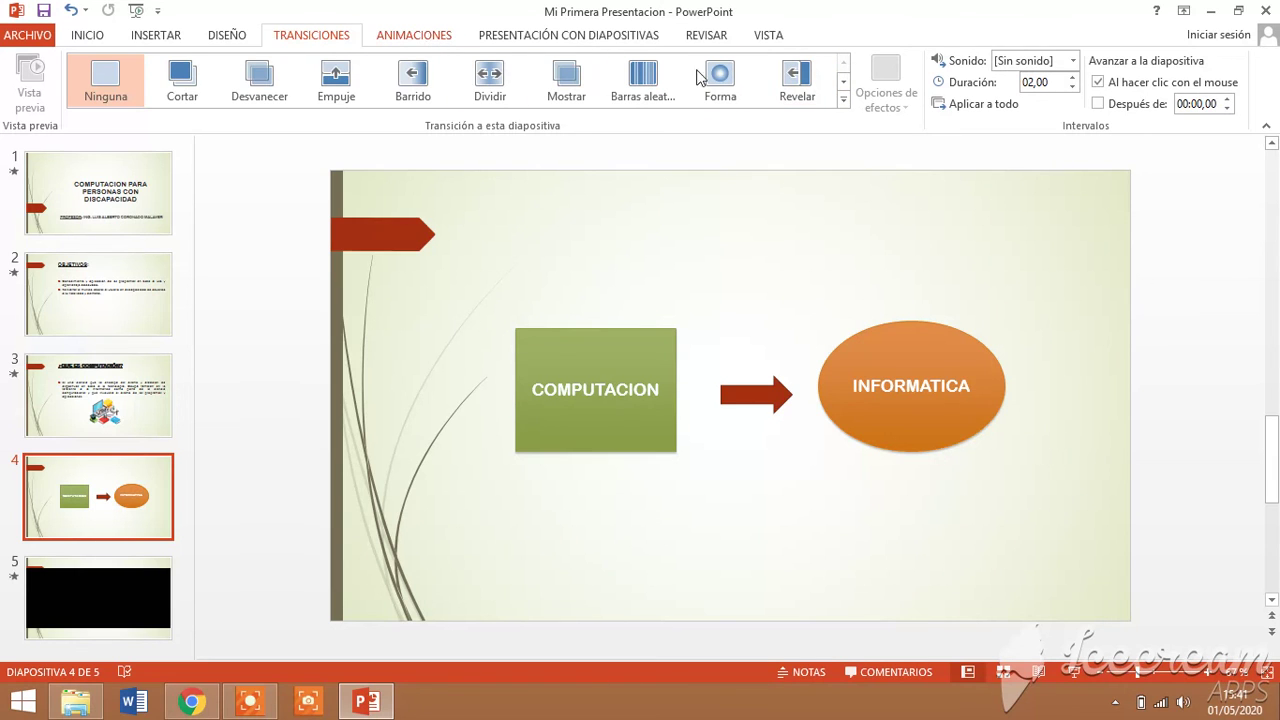
click(845, 100)
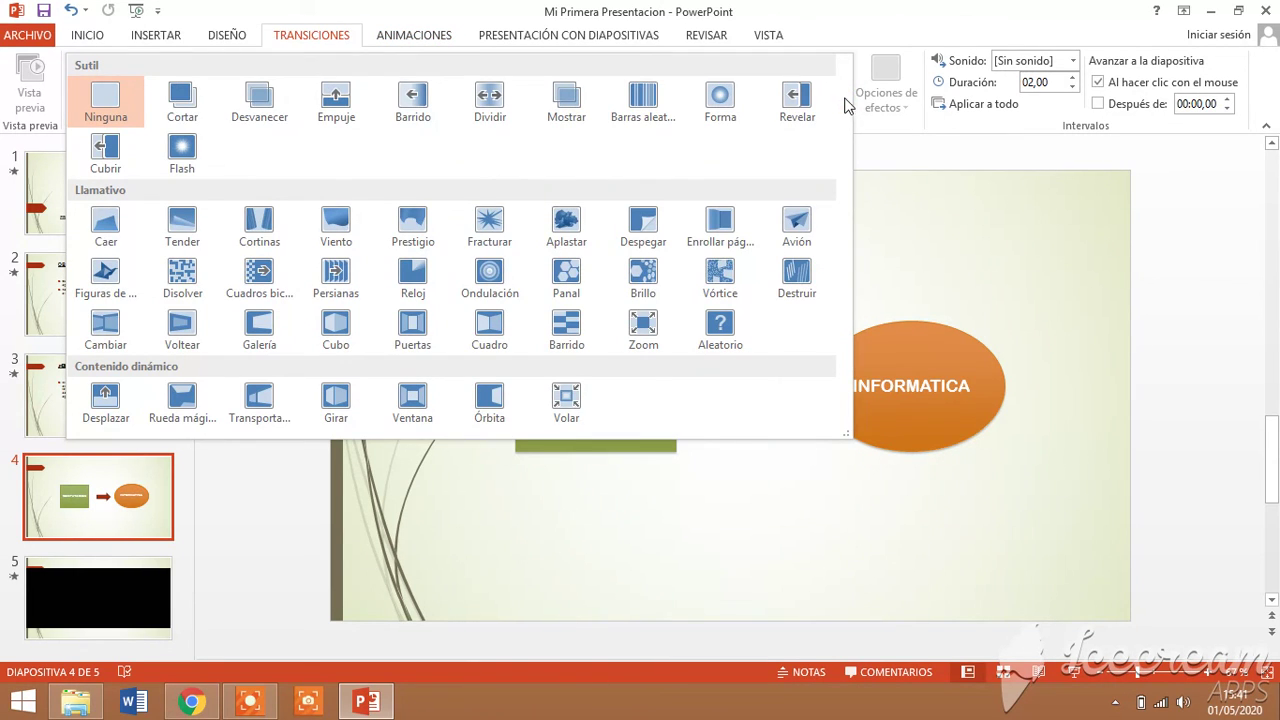